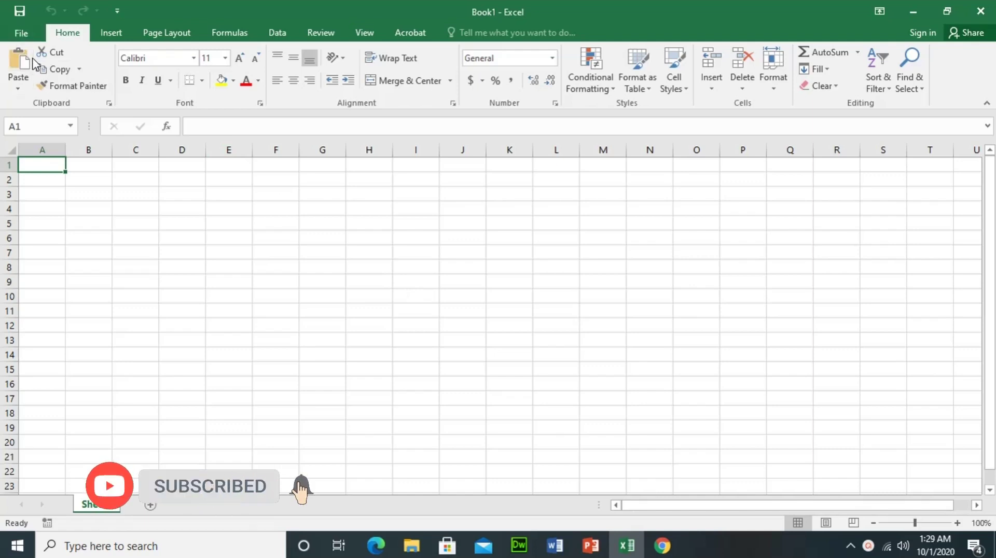
- Open Excel Options from the File menu and go to the Customize Ribbon page
{"action": "key", "text": "ctrl+o"}
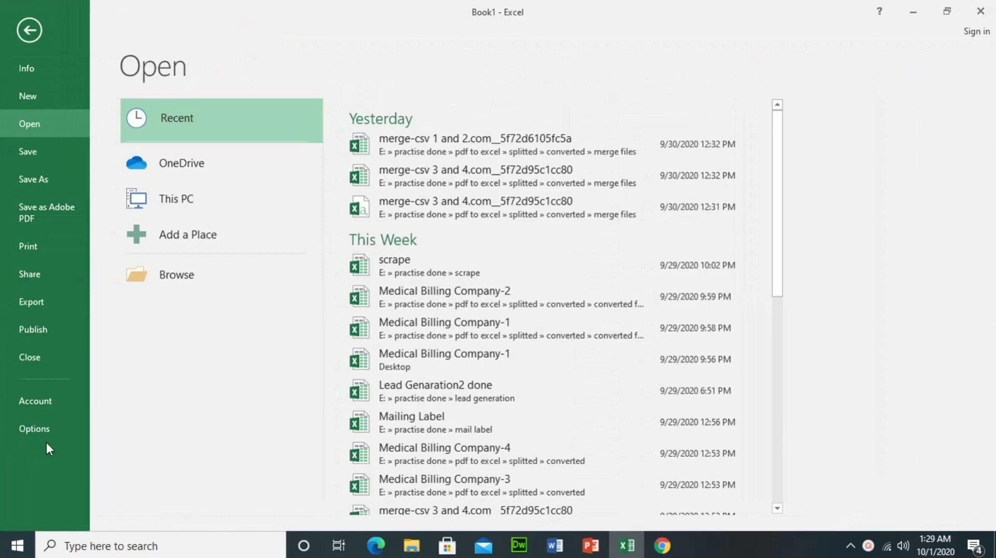
{"action": "key", "text": "Escape"}
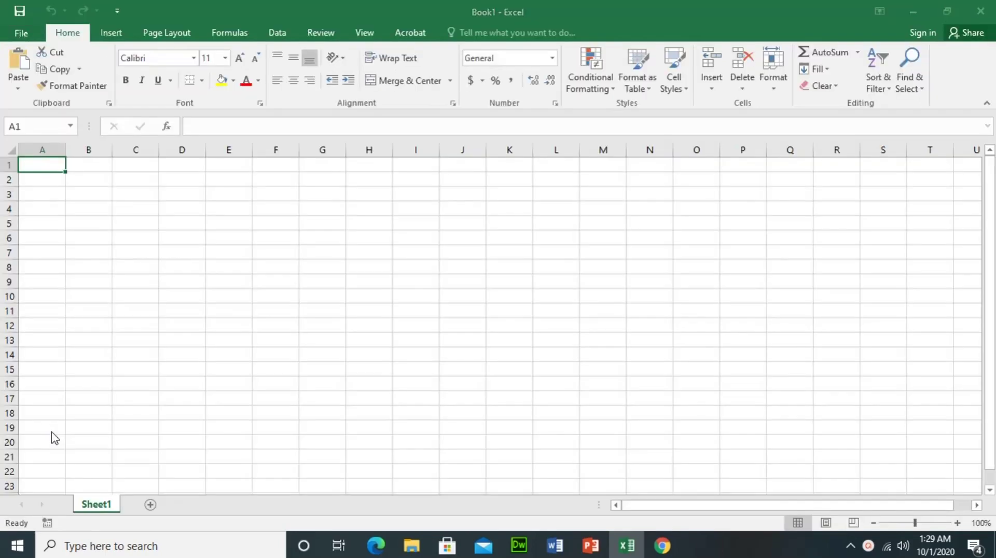
{"action": "key", "text": "alt+f"}
{"action": "key", "text": "t"}
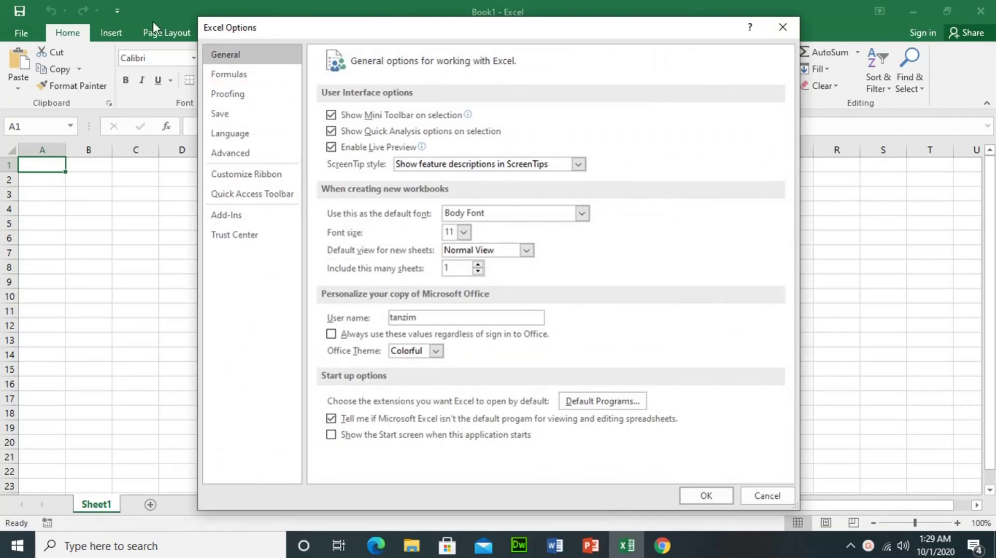
{"action": "left_click", "coordinate": [261, 183]}
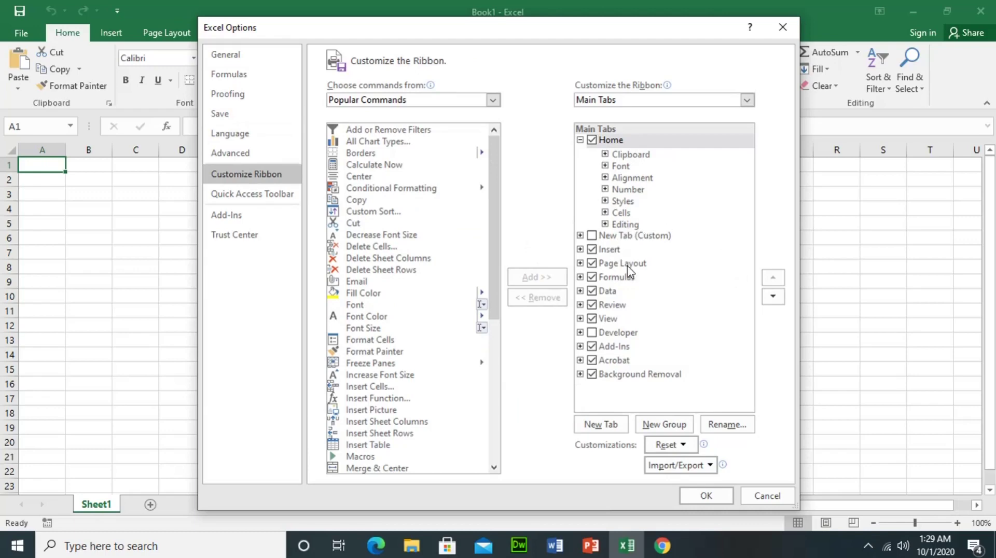
- Remove the unused New Tab (Custom) and add a fresh custom tab and group after Insert
{"action": "left_click_drag", "start_coordinate": [486, 33], "coordinate": [453, 76]}
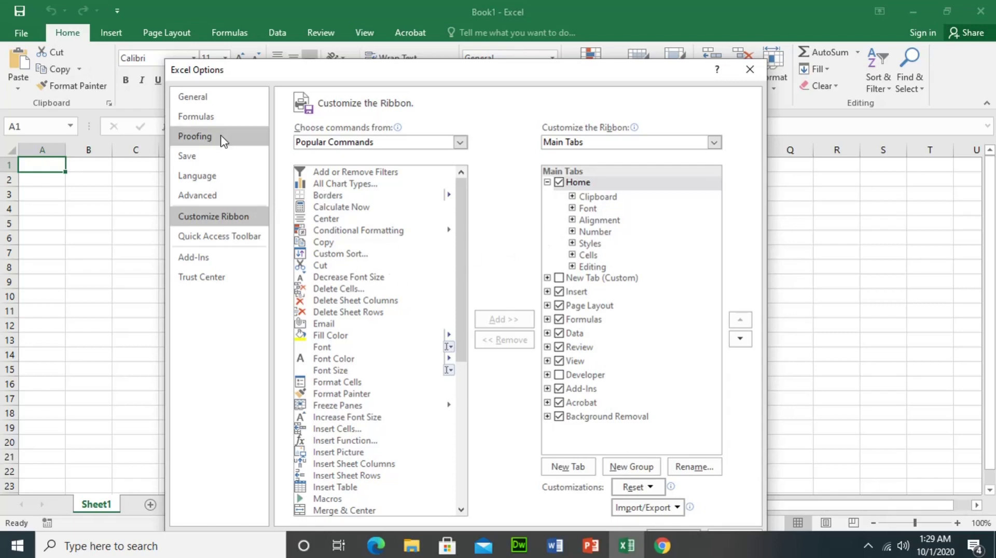
{"action": "left_click", "coordinate": [589, 279]}
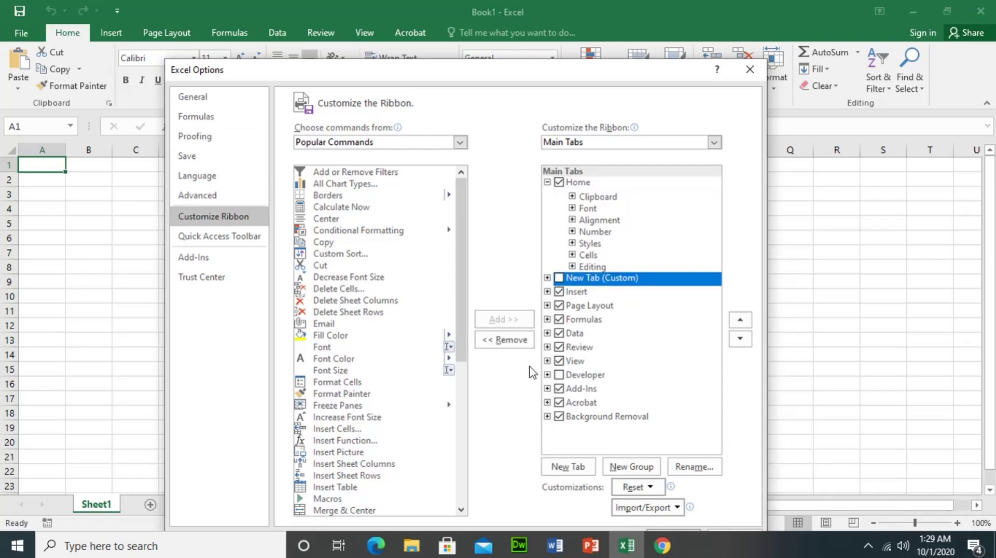
{"action": "left_click", "coordinate": [501, 340]}
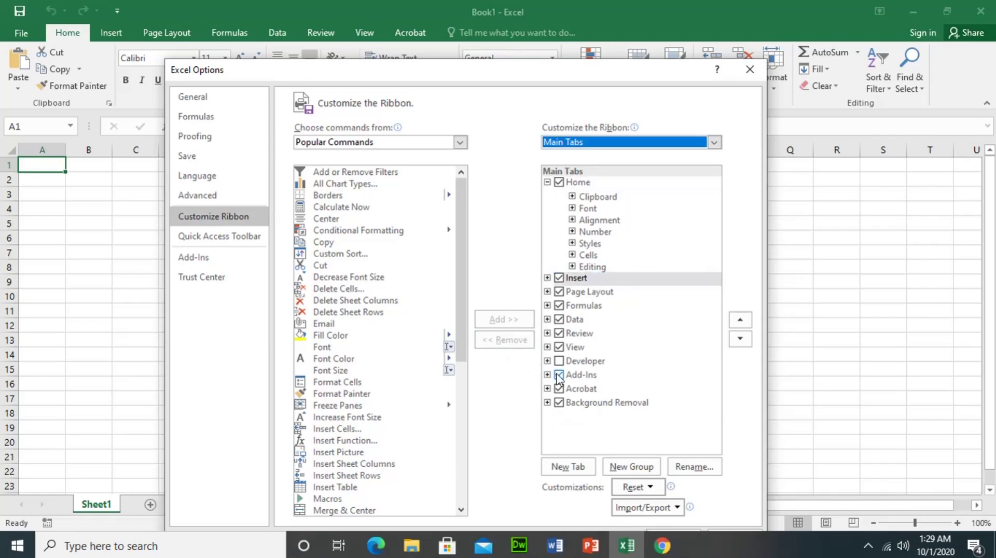
{"action": "left_click", "coordinate": [547, 183]}
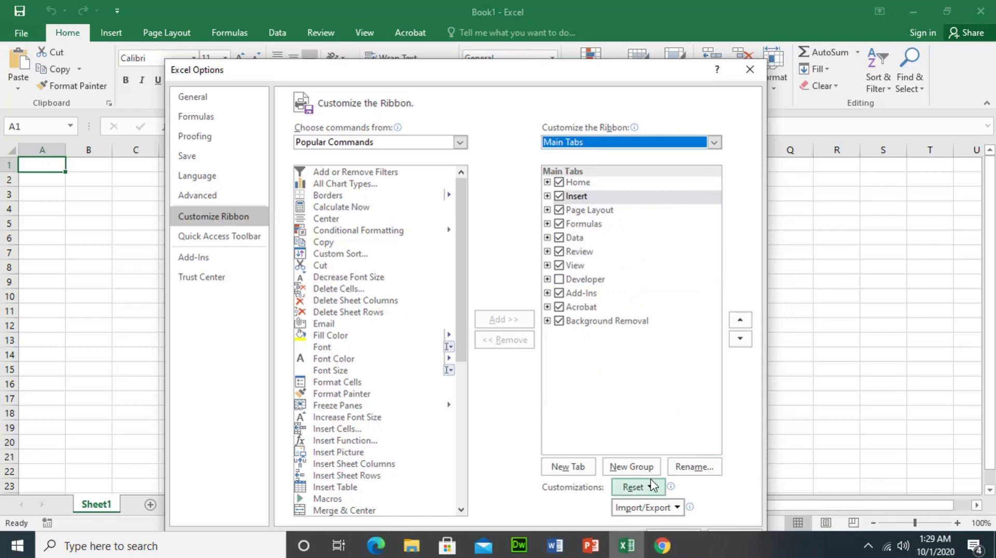
{"action": "left_click", "coordinate": [575, 469]}
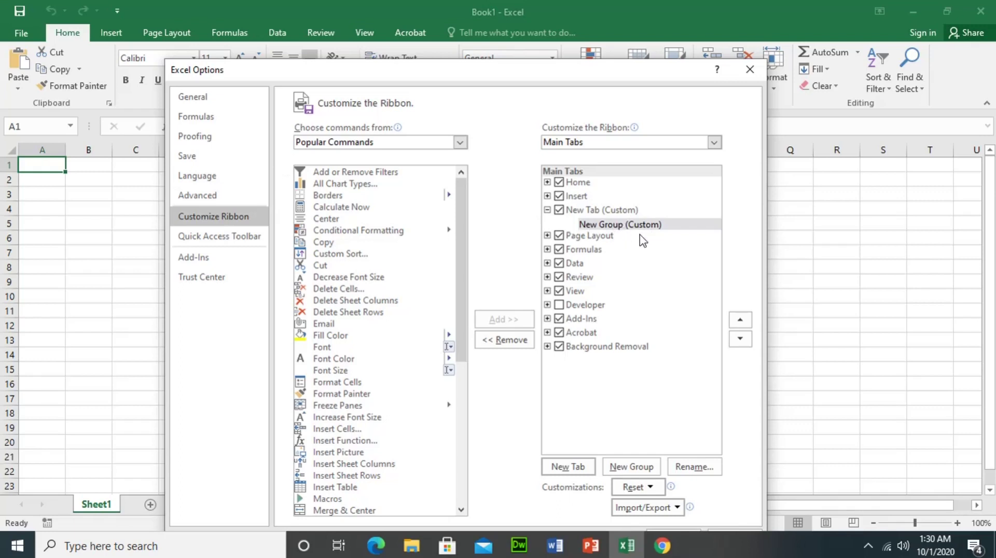
{"action": "left_click", "coordinate": [604, 217]}
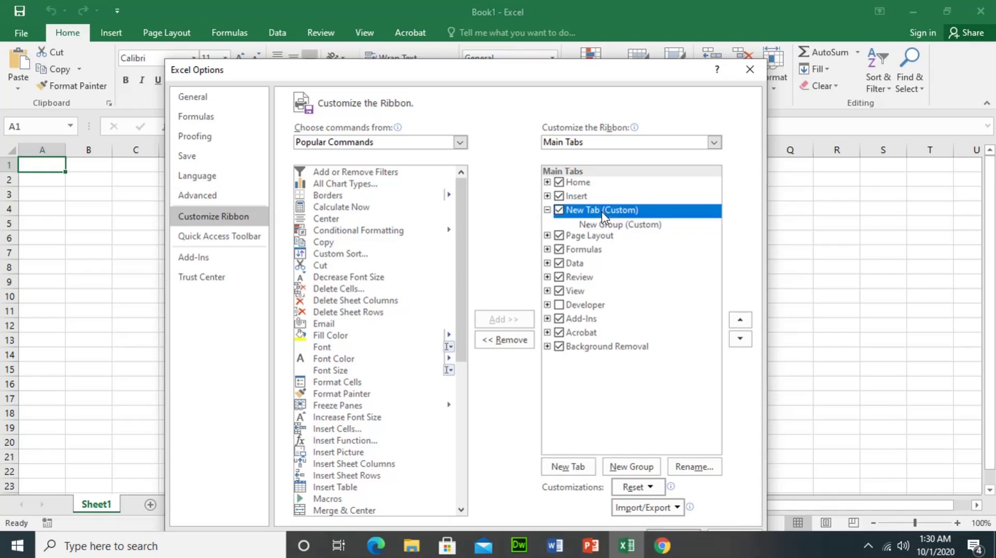
- Rename the new custom tab to 'design'
{"action": "left_click", "coordinate": [689, 467]}
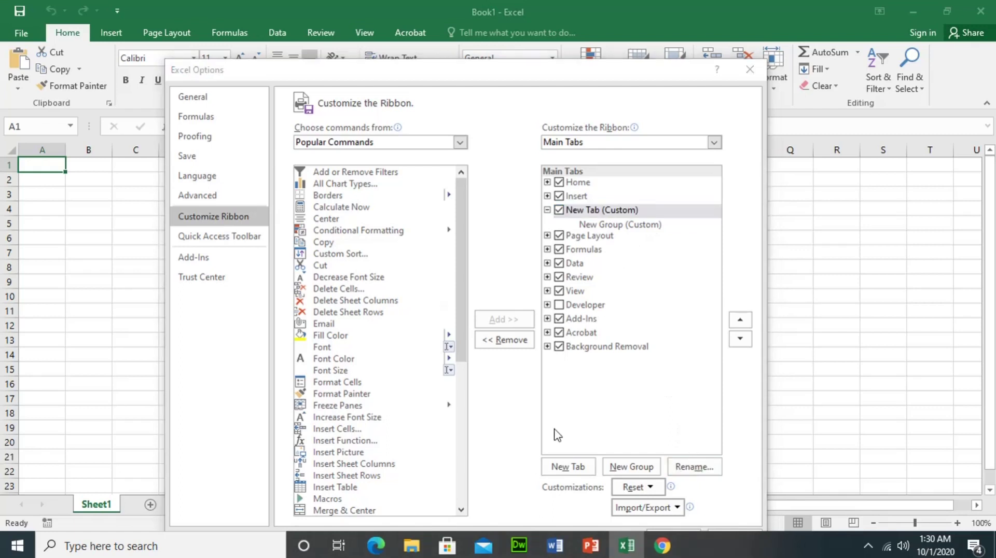
{"action": "left_click", "coordinate": [481, 306]}
{"action": "type", "text": "design"}
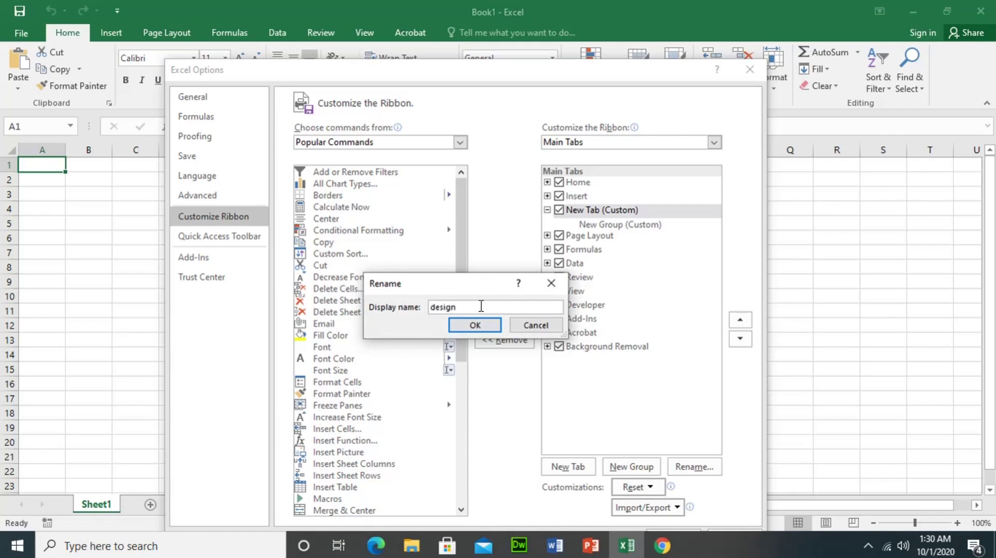
{"action": "left_click", "coordinate": [481, 327]}
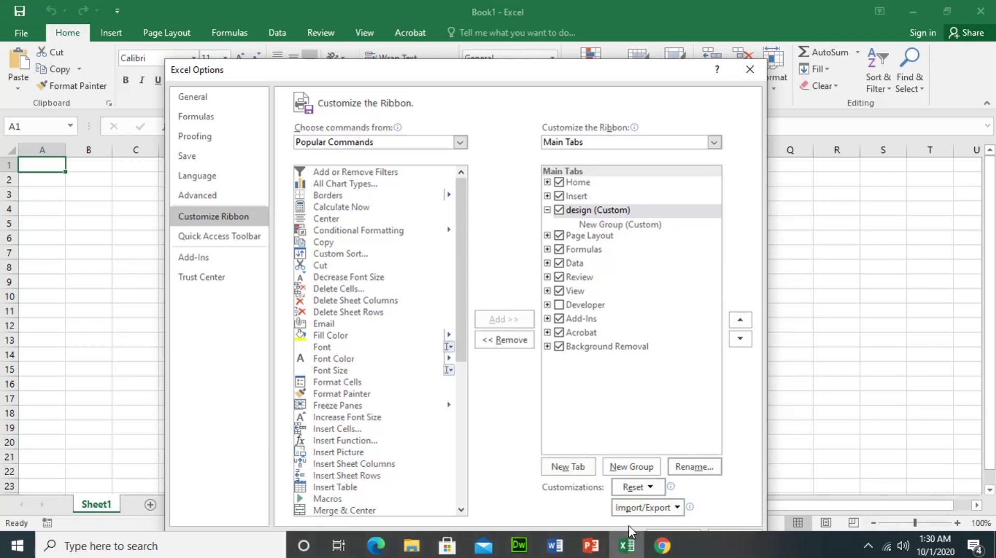
- Check the Import/Export choices, then close Excel Options without applying changes
{"action": "left_click", "coordinate": [629, 511]}
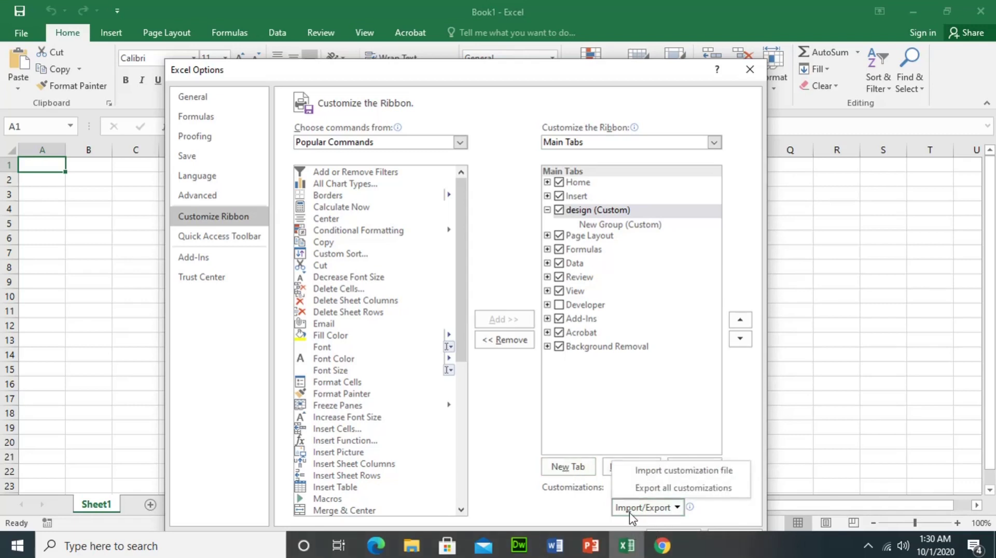
{"action": "left_click", "coordinate": [502, 418]}
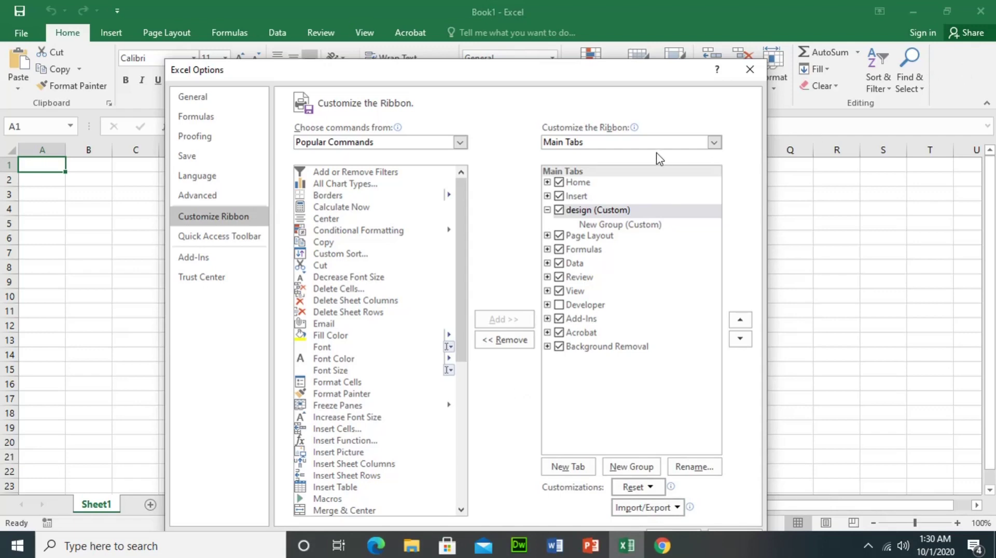
{"action": "left_click", "coordinate": [750, 70]}
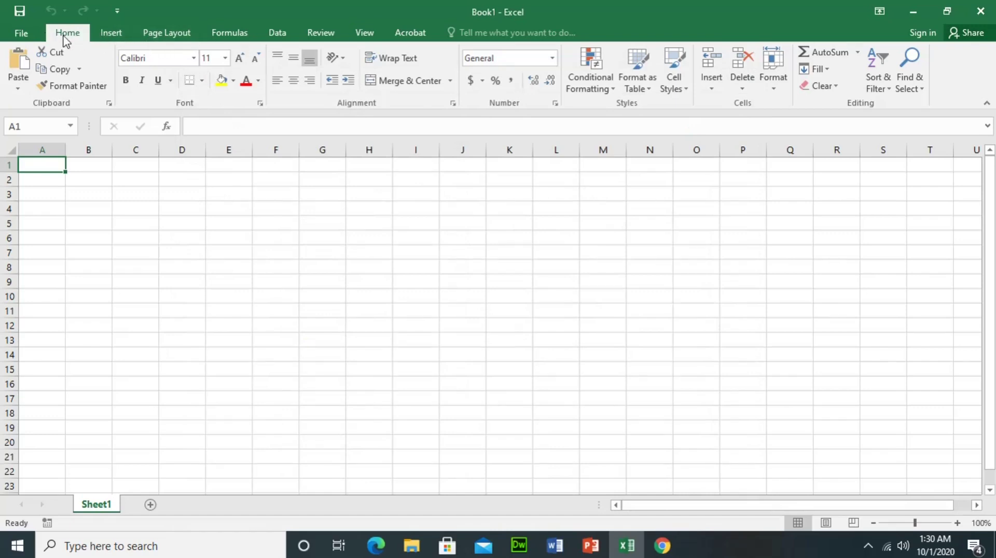
- Open Excel Options from the File page
{"action": "left_click", "coordinate": [25, 32]}
{"action": "left_click", "coordinate": [45, 422]}
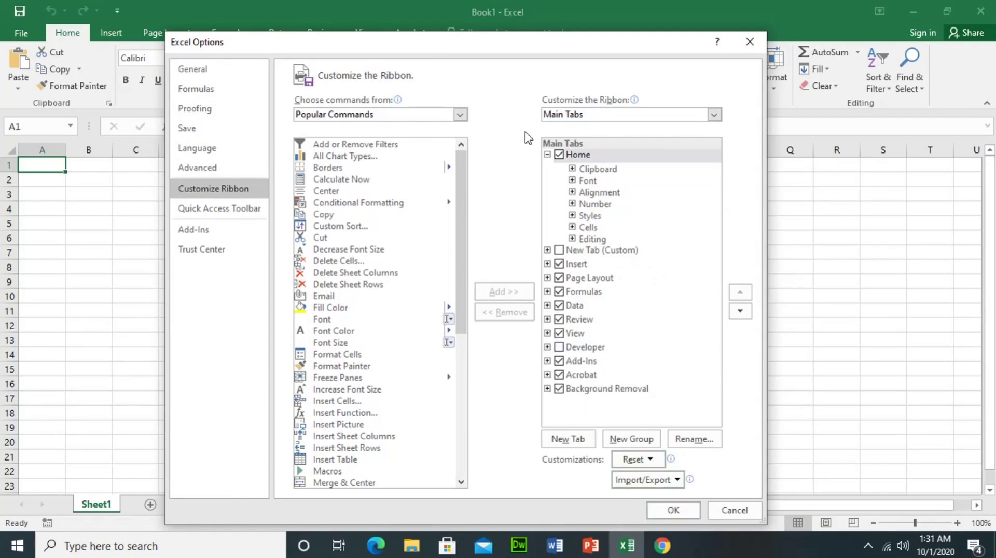
{"action": "left_click_drag", "start_coordinate": [563, 47], "coordinate": [563, 31]}
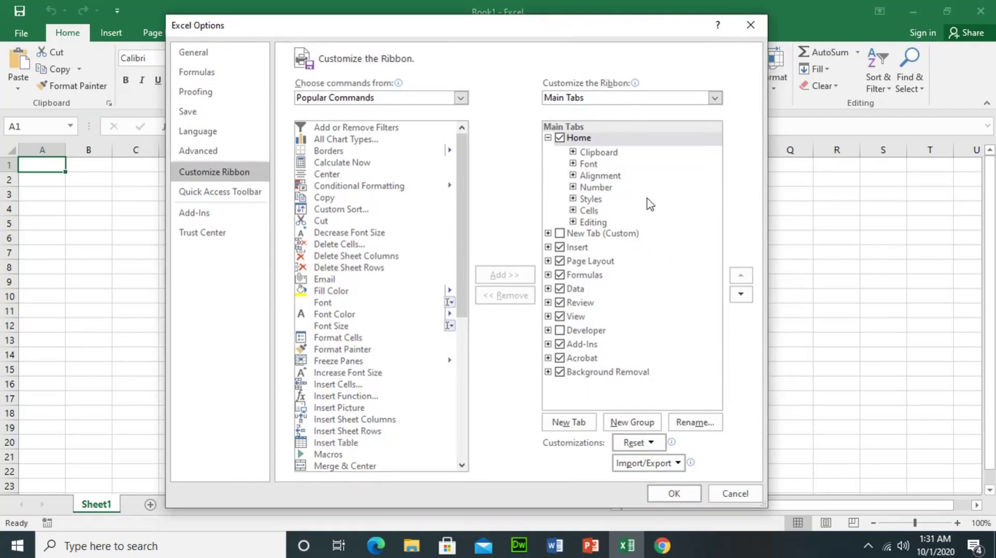
- Add a new custom tab after Home, rename it 'design', and apply the change
{"action": "left_click", "coordinate": [548, 138]}
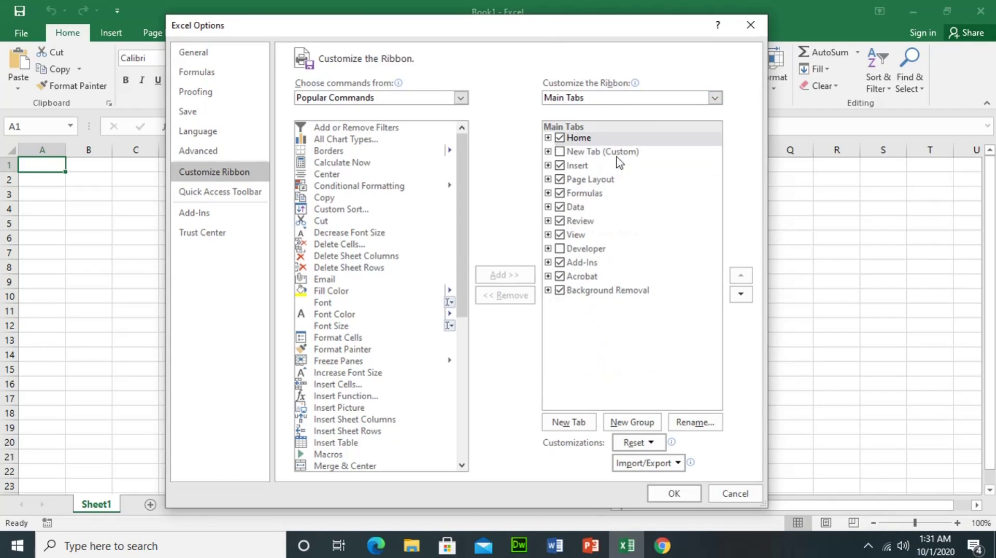
{"action": "left_click", "coordinate": [575, 423]}
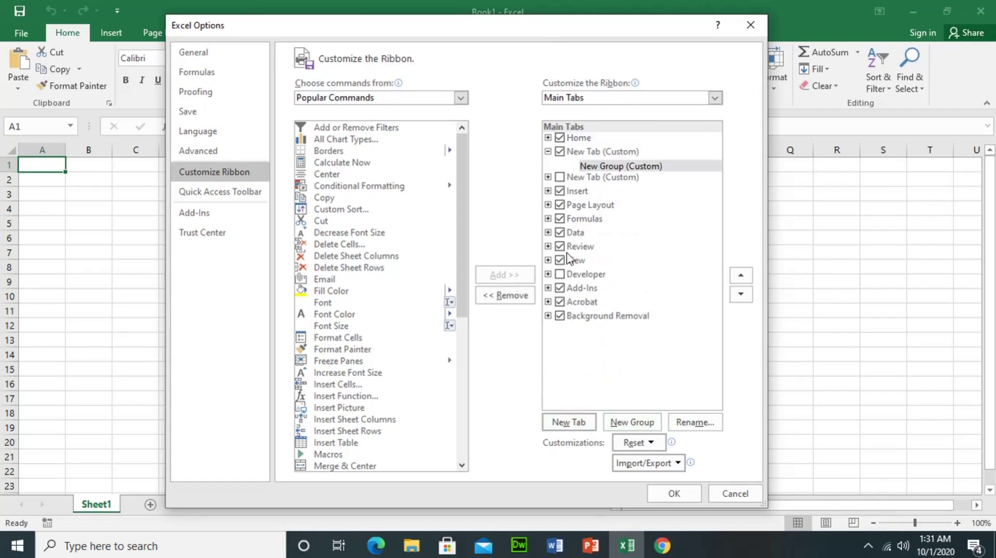
{"action": "left_click", "coordinate": [590, 152]}
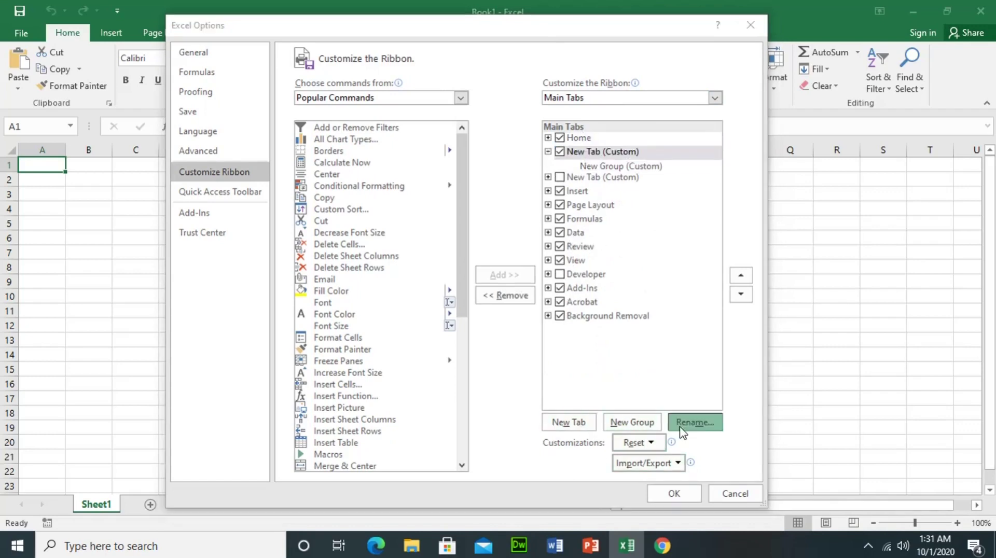
{"action": "left_click", "coordinate": [694, 423]}
{"action": "key", "text": "BackSpace"}
{"action": "type", "text": "design"}
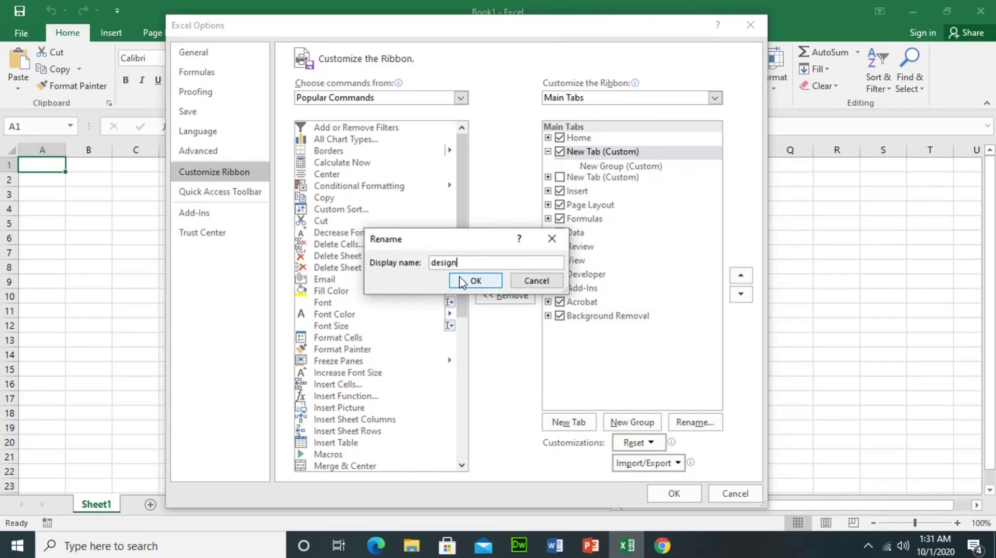
{"action": "left_click", "coordinate": [476, 282]}
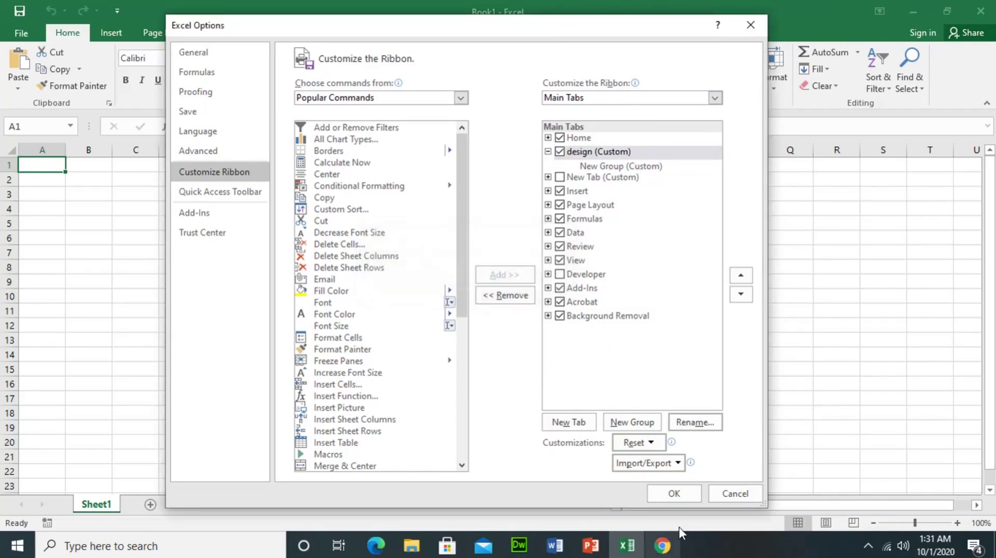
{"action": "left_click", "coordinate": [673, 496]}
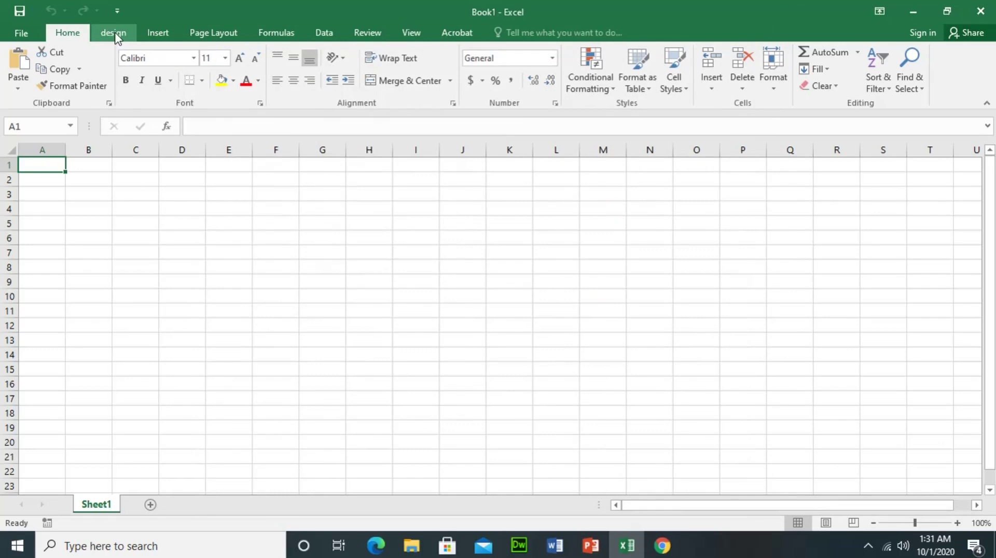
- View the empty design tab, return to Home, and back out of the Save page
{"action": "left_click", "coordinate": [123, 32]}
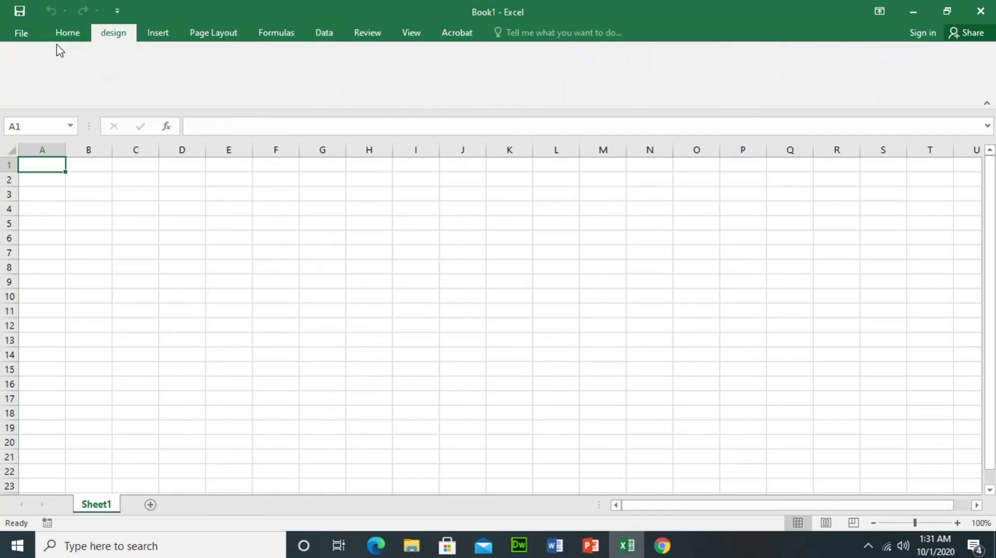
{"action": "left_click", "coordinate": [68, 36]}
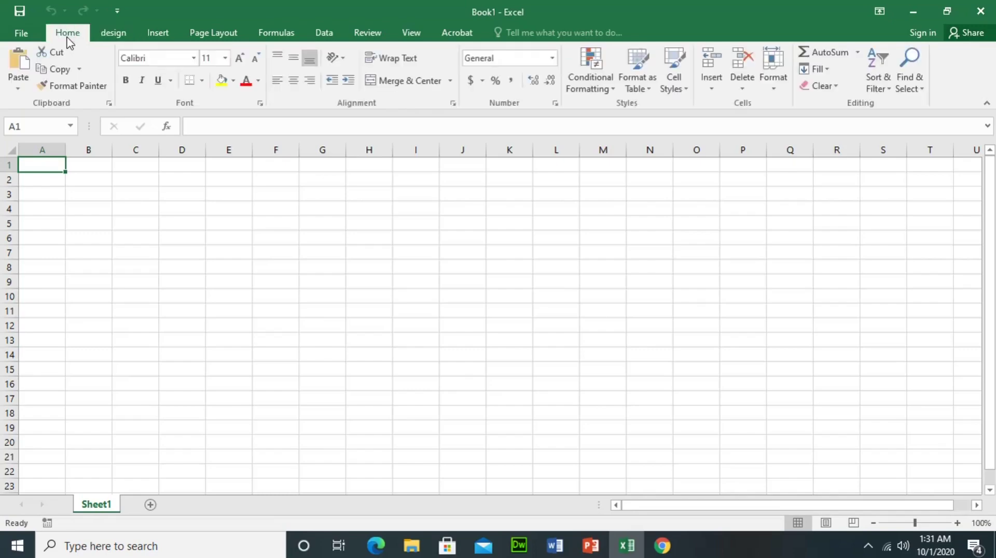
{"action": "left_click", "coordinate": [13, 16]}
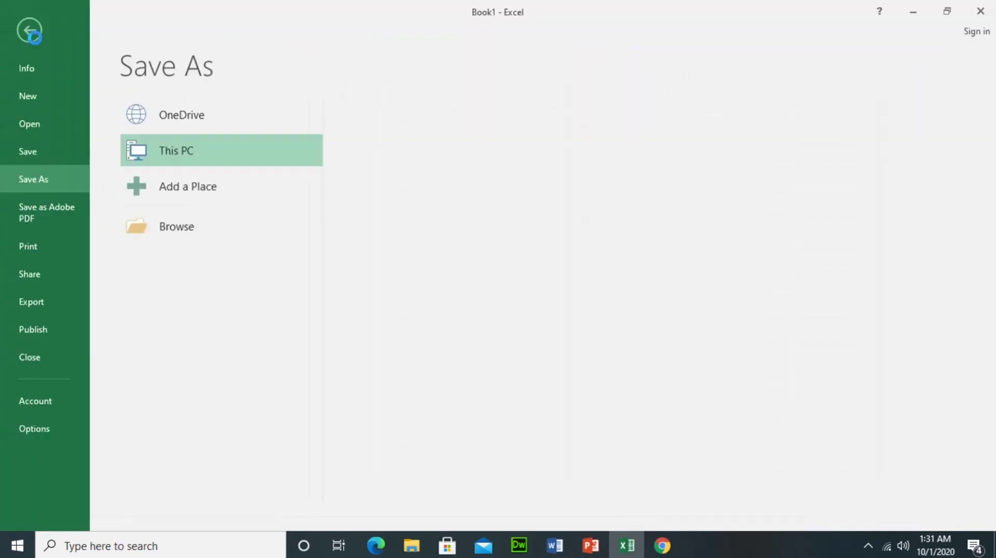
{"action": "left_click", "coordinate": [26, 24]}
- Reopen Excel Options on the Customize Ribbon page
{"action": "left_click", "coordinate": [22, 33]}
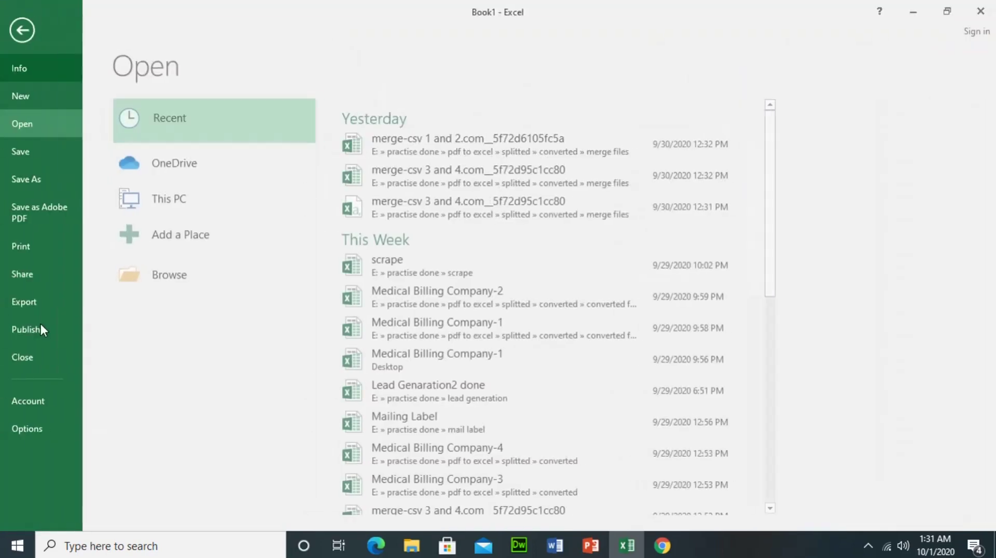
{"action": "left_click", "coordinate": [45, 434]}
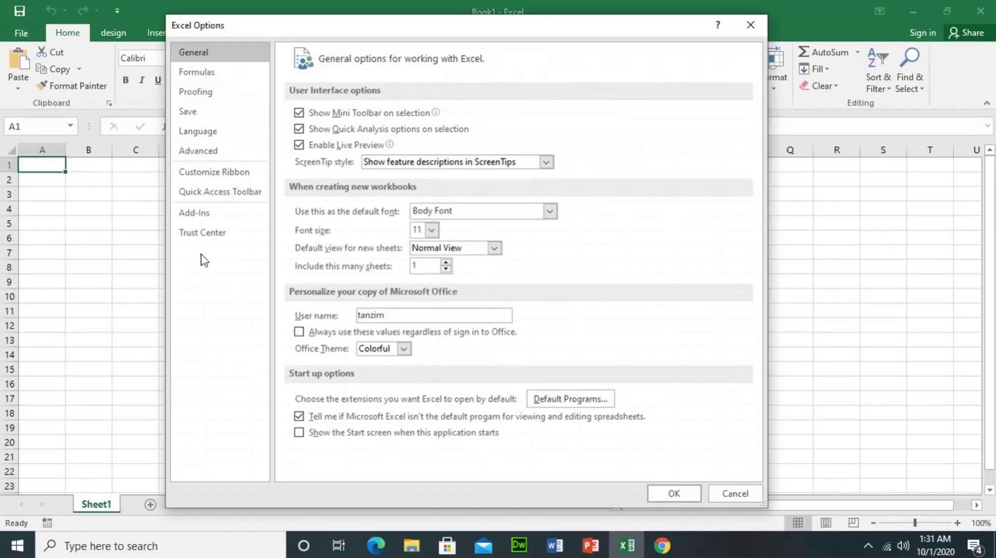
{"action": "left_click", "coordinate": [220, 177]}
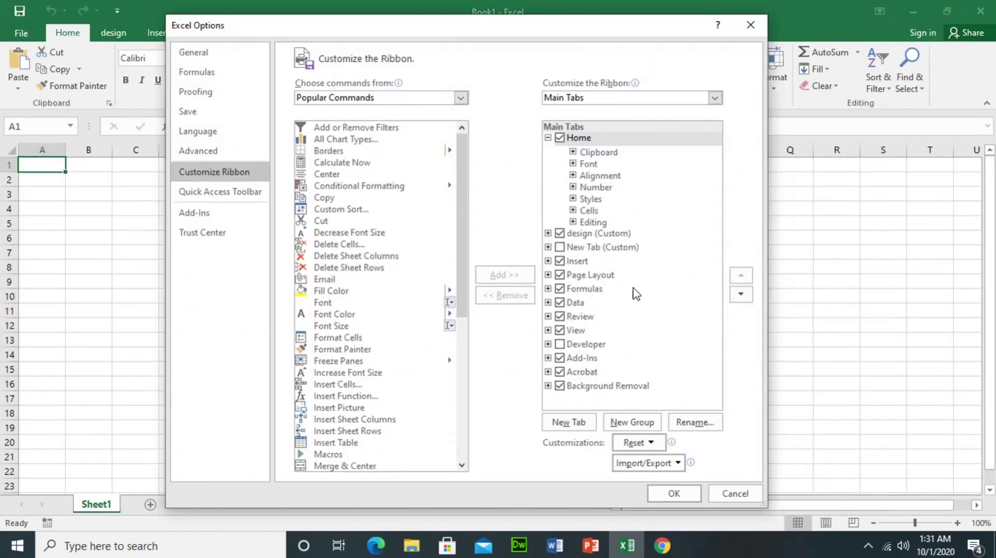
- Add Font, Font Color and Font Size to the design tab's New Group and apply
{"action": "left_click", "coordinate": [596, 235]}
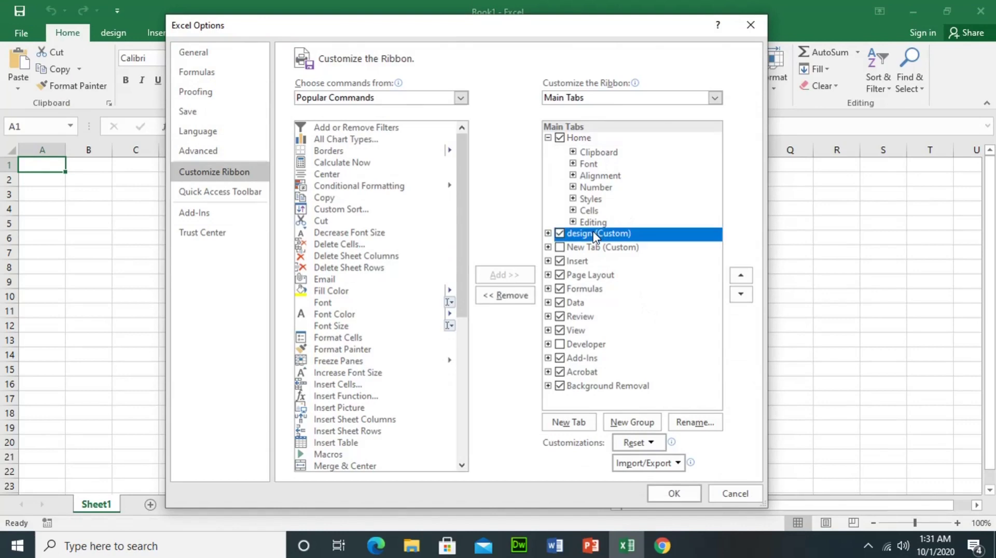
{"action": "left_click", "coordinate": [548, 234]}
{"action": "left_click", "coordinate": [631, 246]}
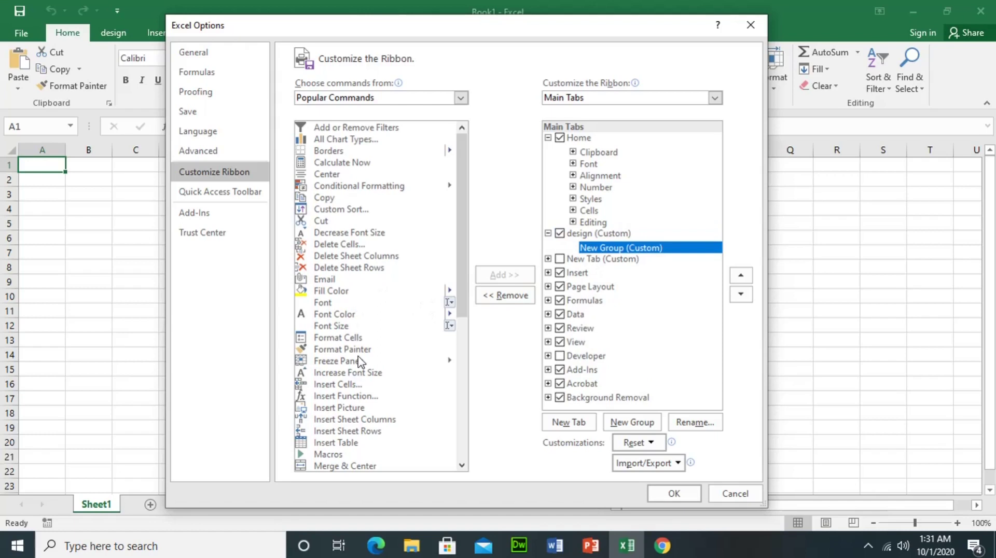
{"action": "left_click", "coordinate": [347, 302]}
{"action": "left_click", "coordinate": [495, 276]}
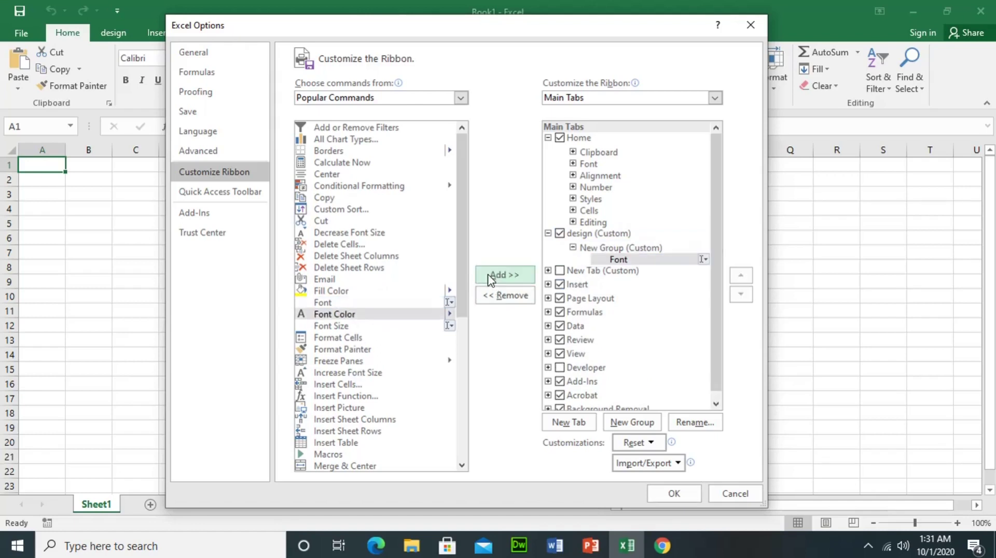
{"action": "left_click", "coordinate": [503, 275]}
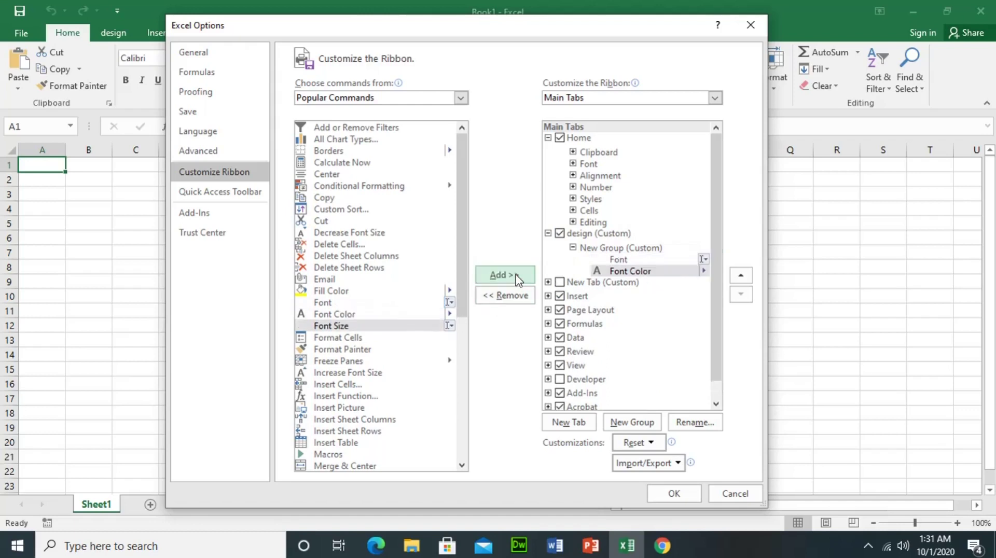
{"action": "left_click", "coordinate": [499, 276]}
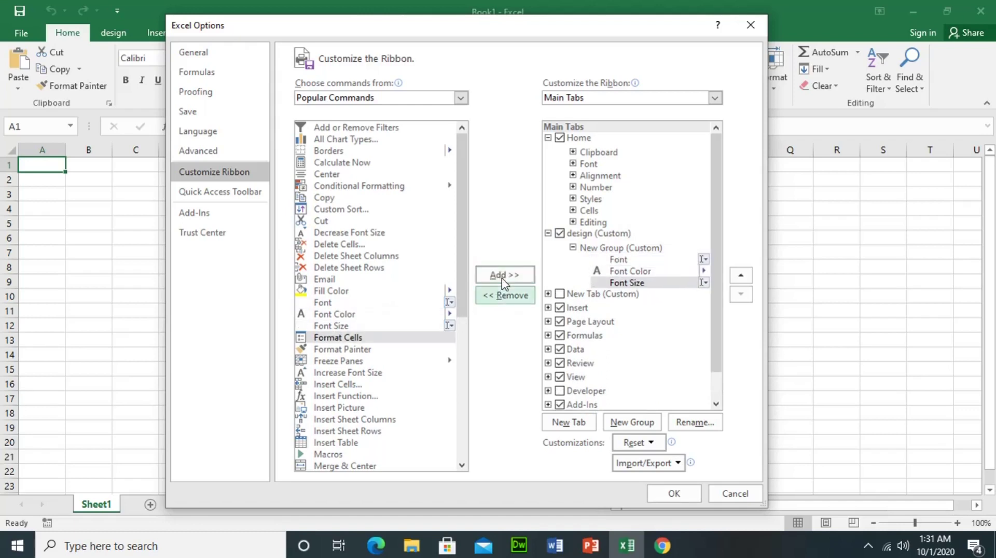
{"action": "left_click", "coordinate": [677, 495]}
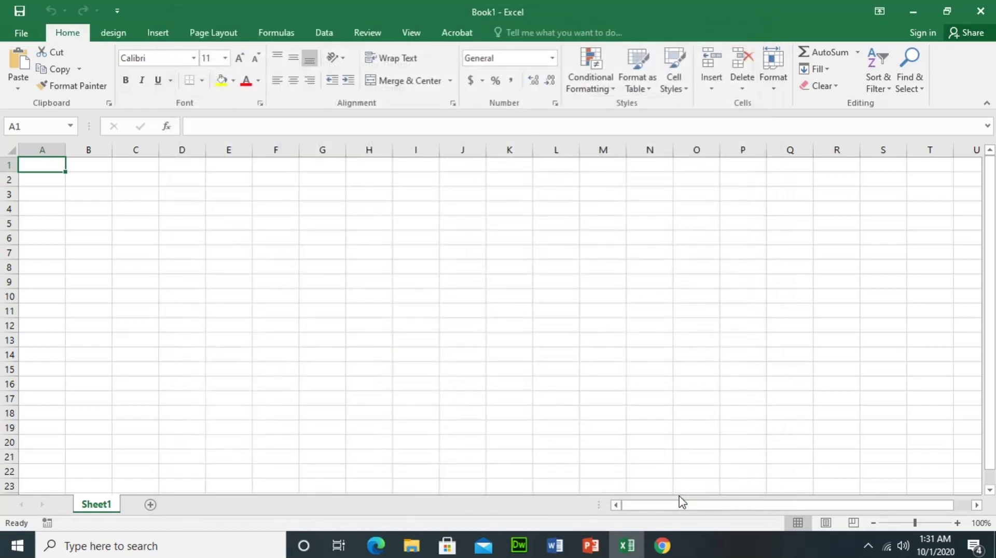
- Check the design tab, then reopen Excel Options on Customize Ribbon
{"action": "left_click", "coordinate": [123, 41]}
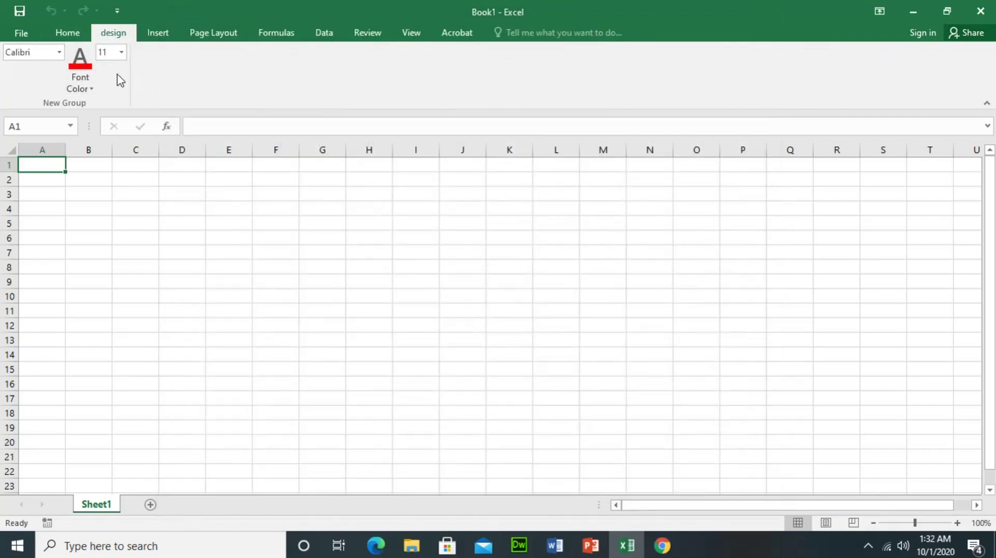
{"action": "left_click", "coordinate": [23, 34]}
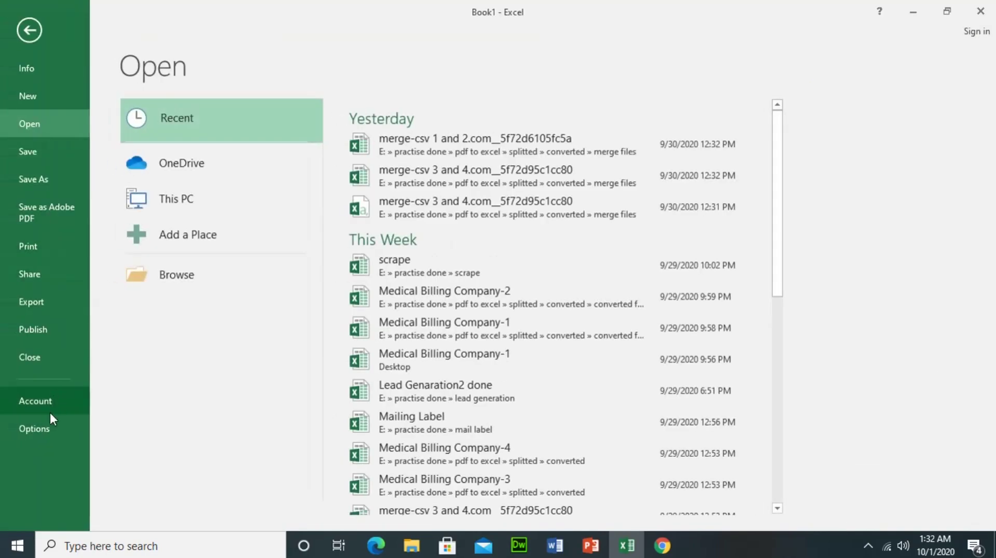
{"action": "left_click", "coordinate": [45, 425]}
{"action": "left_click", "coordinate": [220, 172]}
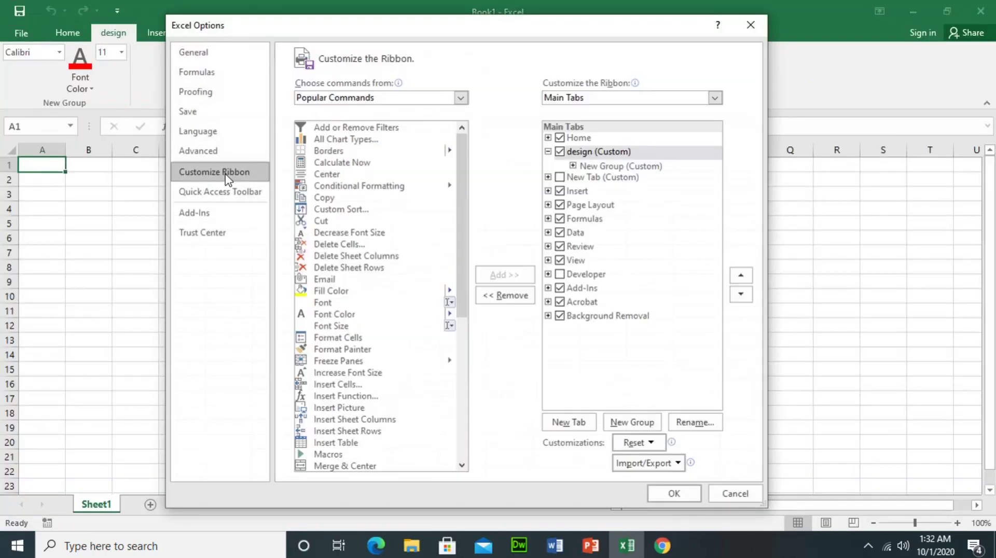
- Expand the design tab's New Group (Custom) and select its Font Color command
{"action": "left_click", "coordinate": [591, 167]}
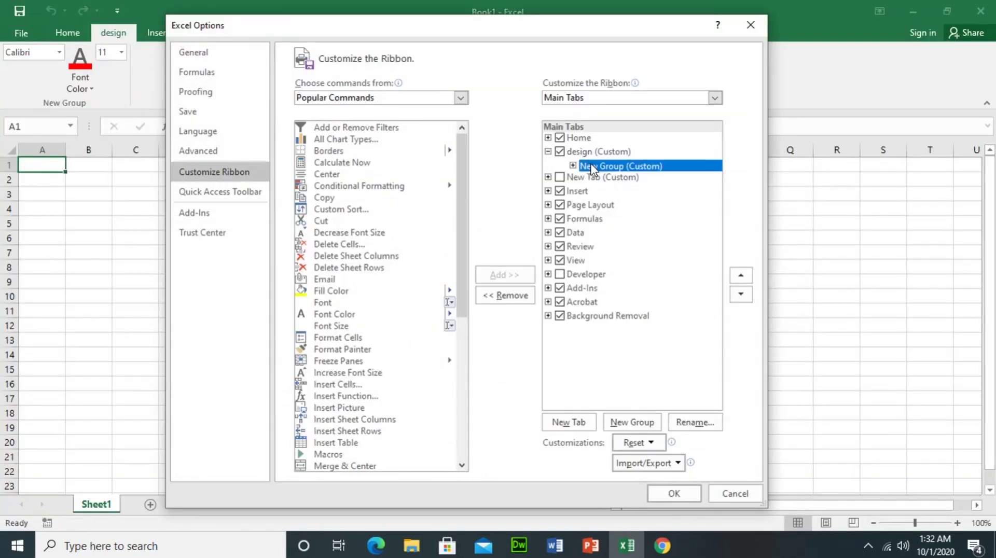
{"action": "left_click", "coordinate": [573, 166]}
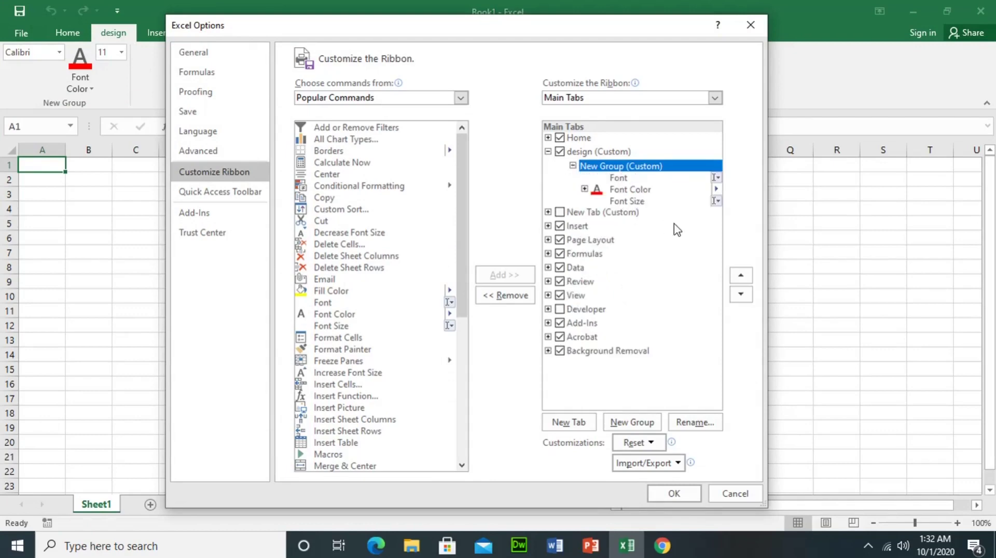
{"action": "left_click", "coordinate": [649, 191]}
{"action": "left_click", "coordinate": [629, 179]}
{"action": "left_click", "coordinate": [637, 189]}
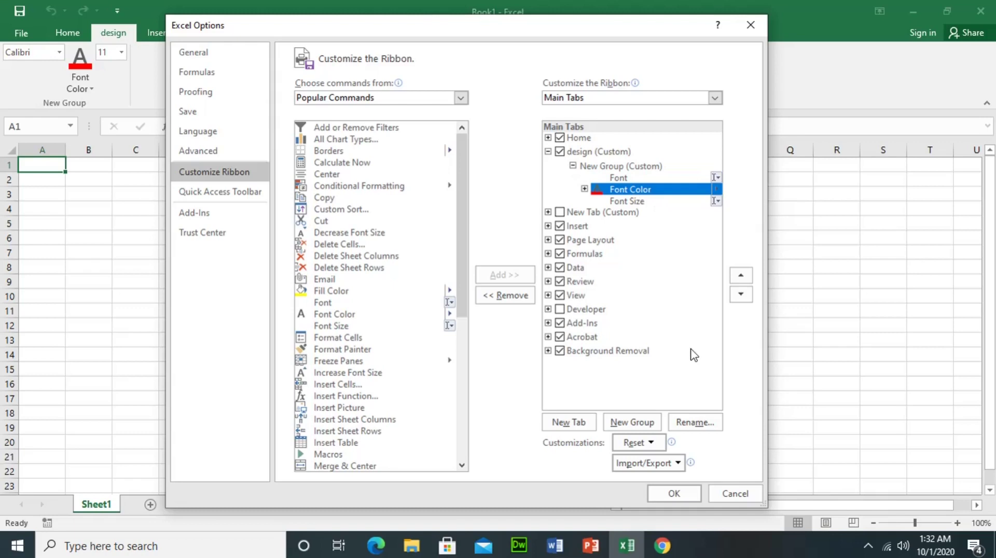
- Rename Font Color to 'Fonter' with a new symbol and apply it to the ribbon
{"action": "left_click", "coordinate": [693, 424]}
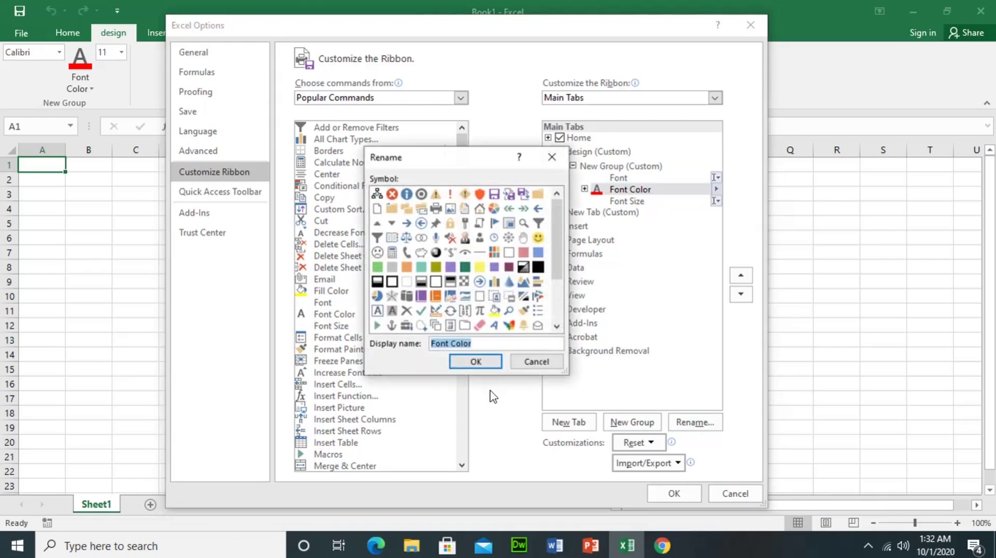
{"action": "left_click", "coordinate": [481, 343]}
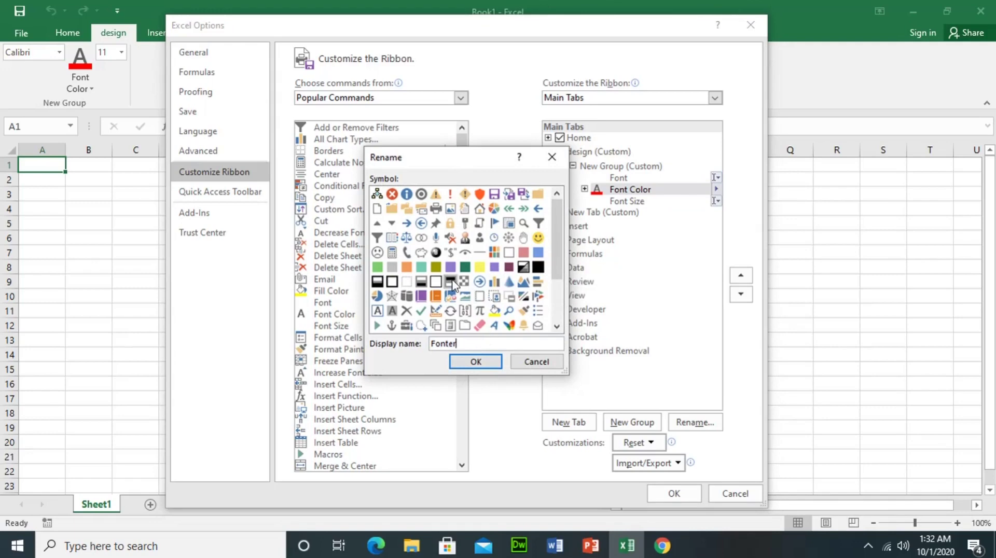
{"action": "scroll", "coordinate": [475, 311], "scroll_direction": "down", "scroll_amount": 1}
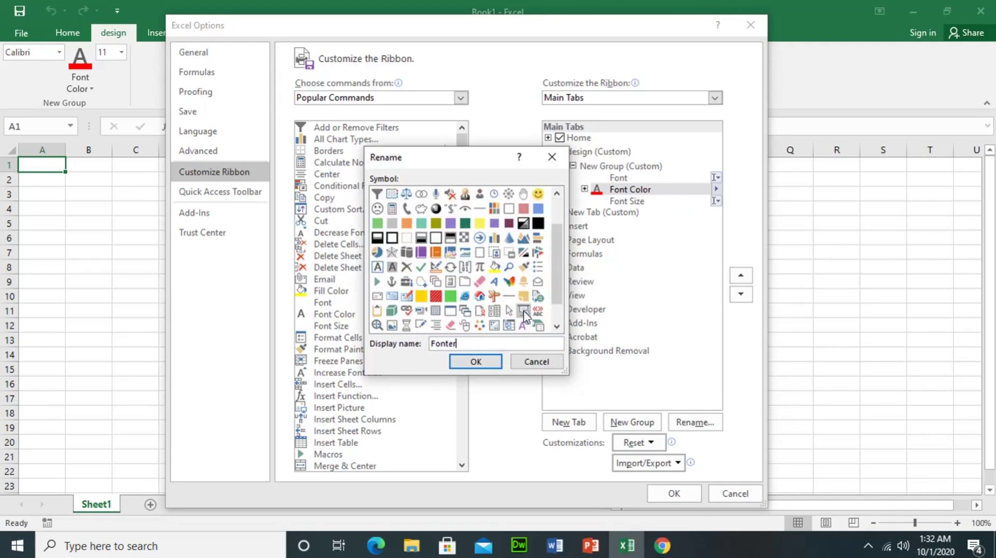
{"action": "left_click", "coordinate": [494, 283]}
{"action": "left_click", "coordinate": [470, 364]}
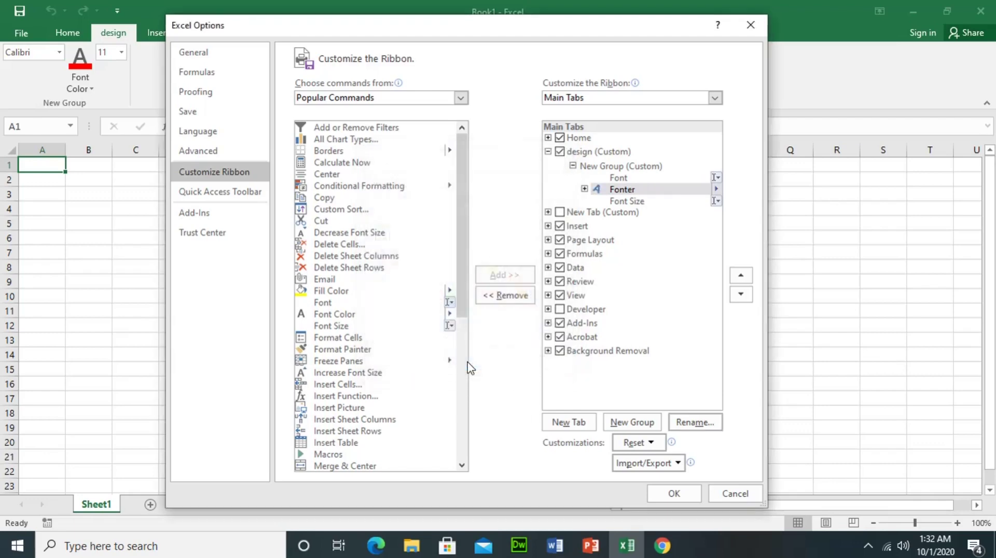
{"action": "left_click", "coordinate": [681, 495]}
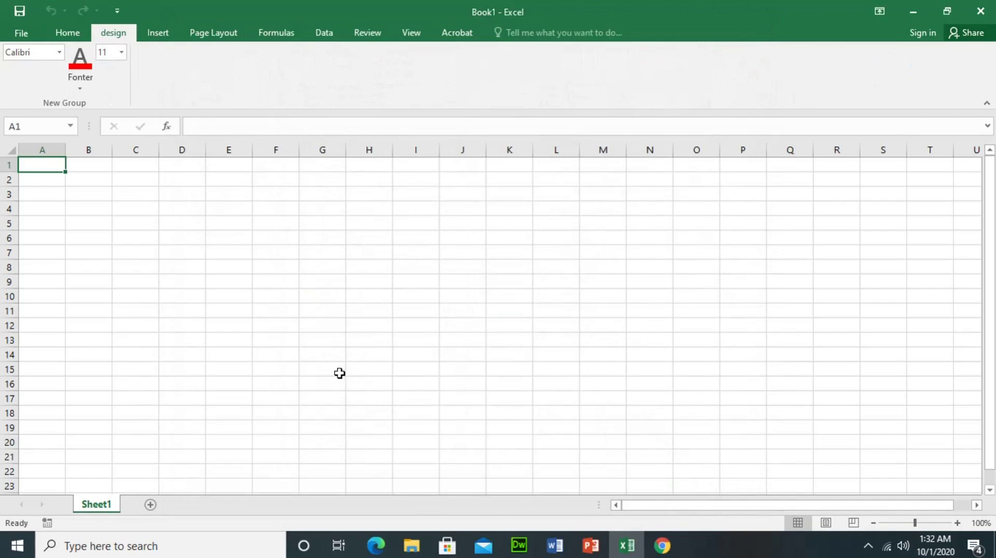
- Try the Fonter colour palette, then reopen Excel Options on Customize Ribbon
{"action": "left_click", "coordinate": [91, 85]}
{"action": "left_click", "coordinate": [93, 85]}
{"action": "left_click", "coordinate": [21, 32]}
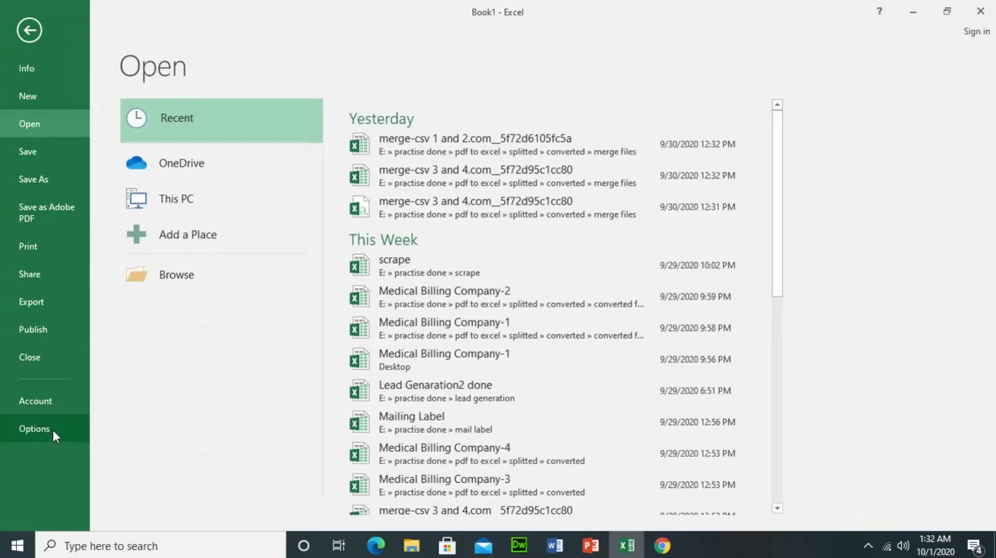
{"action": "left_click", "coordinate": [47, 429]}
{"action": "left_click", "coordinate": [232, 176]}
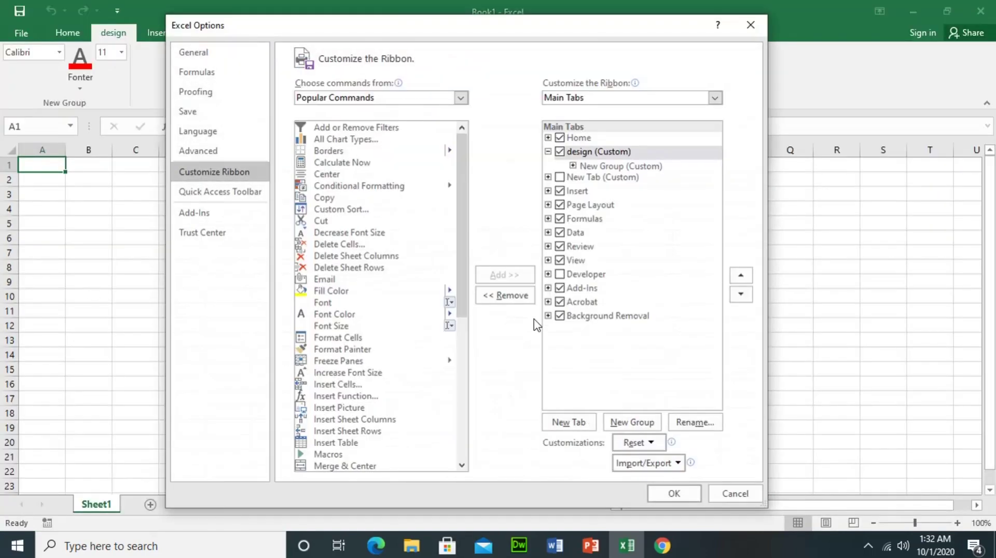
- Change the Fonter command's symbol to the funnel and apply the change
{"action": "left_click", "coordinate": [610, 167]}
{"action": "left_click", "coordinate": [573, 165]}
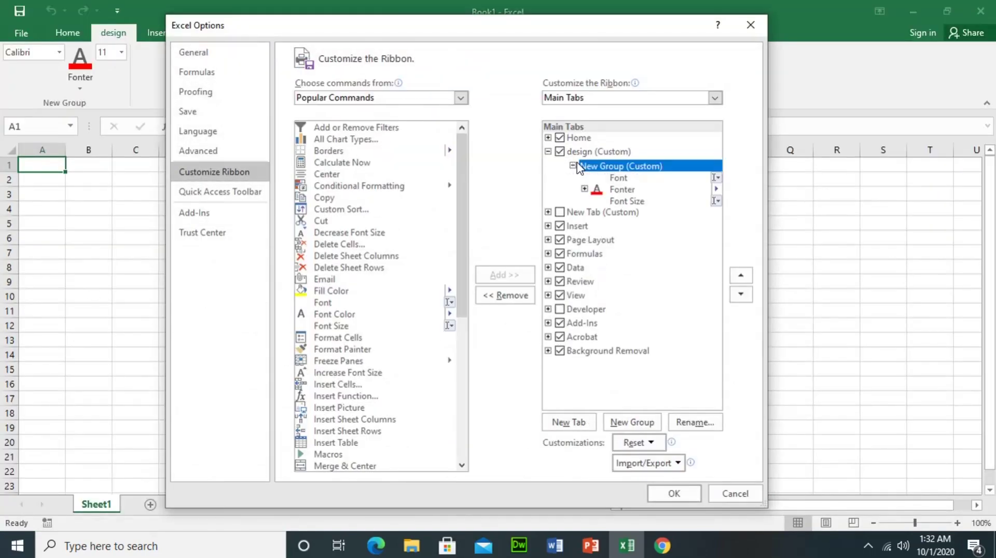
{"action": "left_click", "coordinate": [631, 189]}
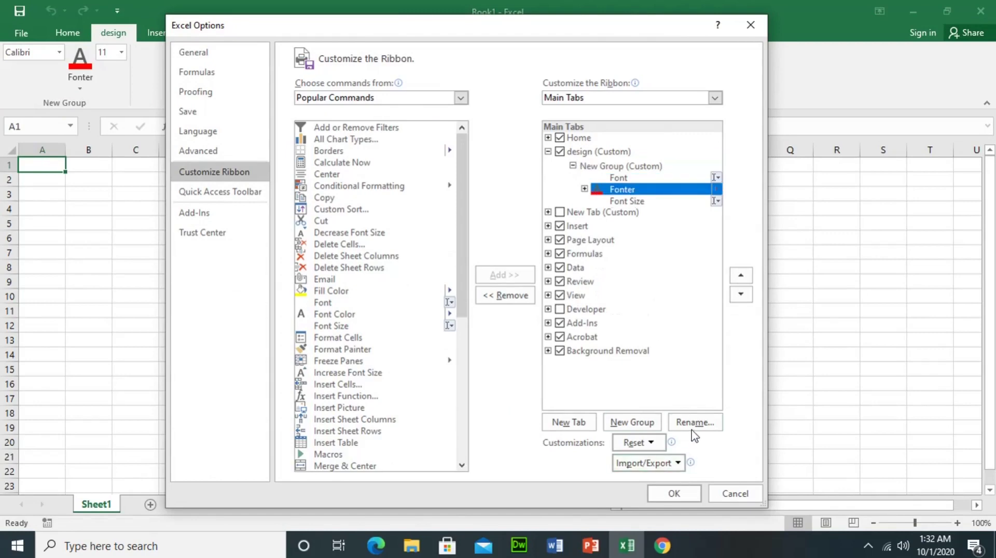
{"action": "left_click", "coordinate": [695, 423]}
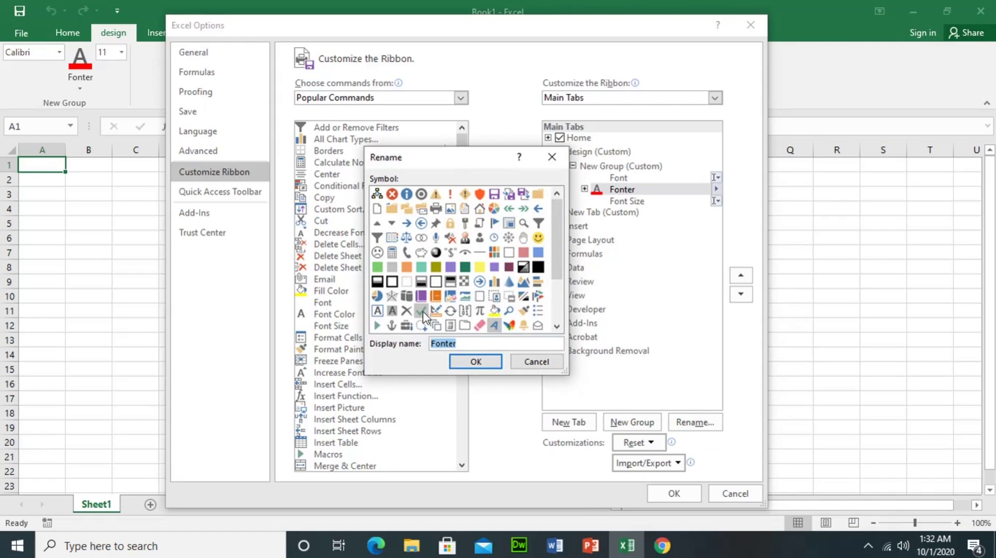
{"action": "left_click", "coordinate": [379, 240]}
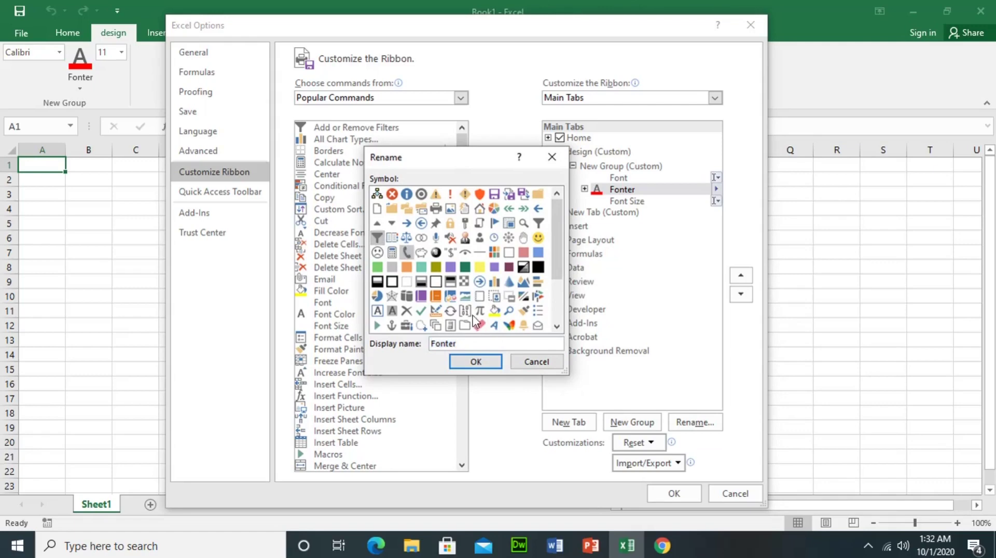
{"action": "left_click", "coordinate": [497, 363]}
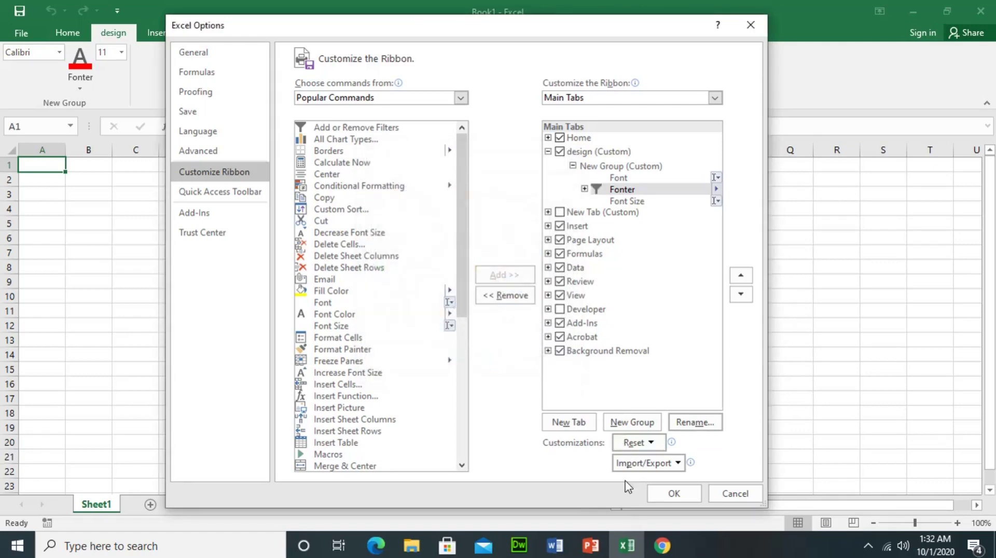
{"action": "left_click", "coordinate": [659, 497]}
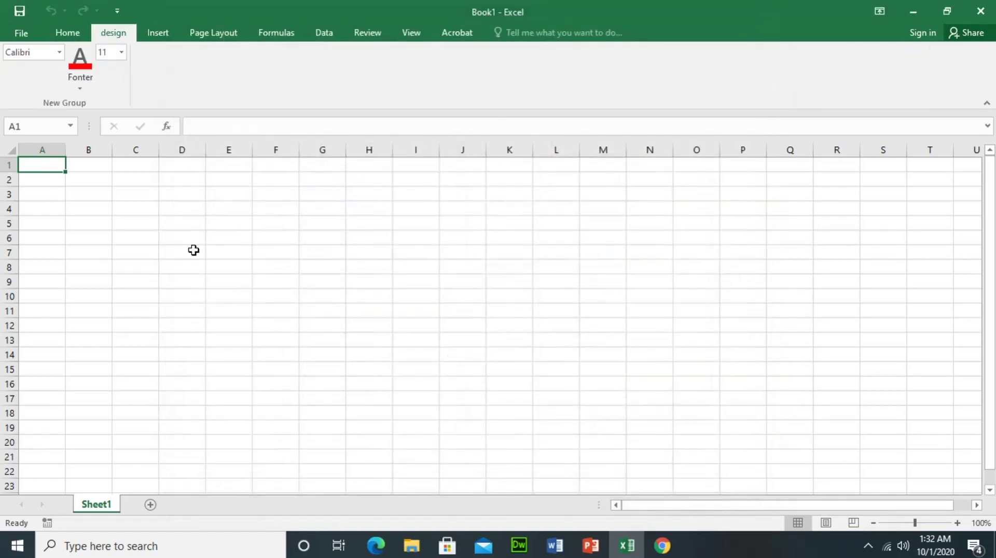
- Reopen Customize Ribbon in Excel Options and select Fonter under New Group
{"action": "left_click", "coordinate": [21, 32]}
{"action": "left_click", "coordinate": [34, 428]}
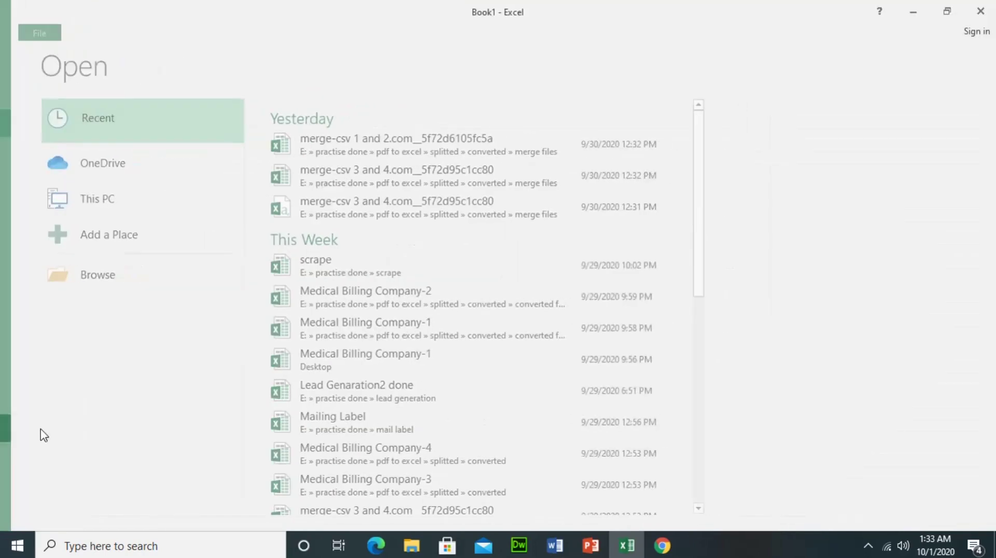
{"action": "left_click", "coordinate": [227, 173]}
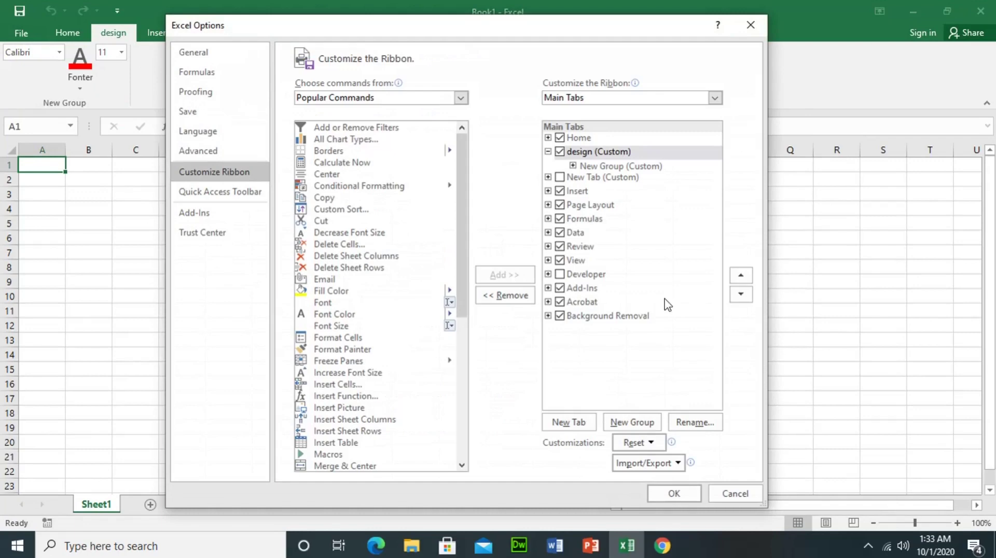
{"action": "left_click", "coordinate": [573, 166]}
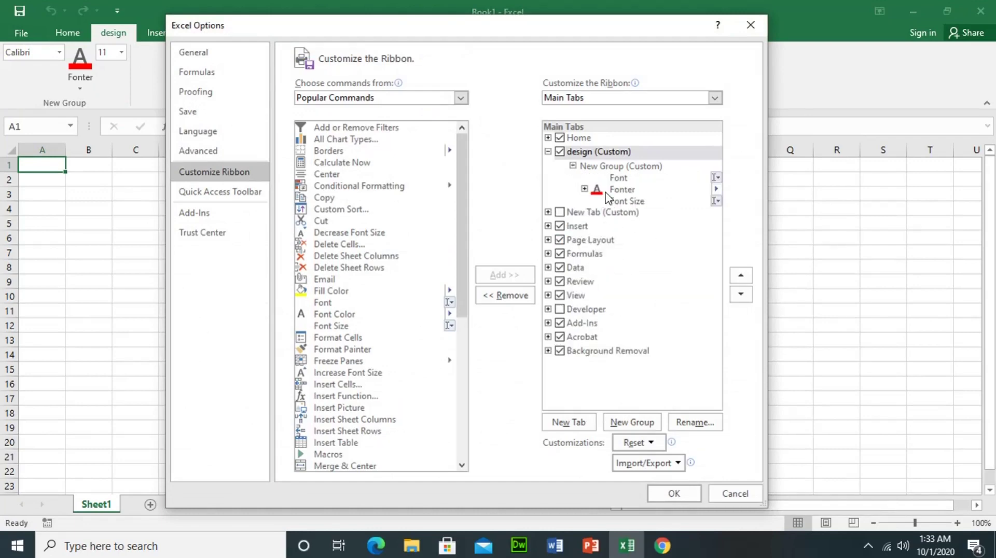
{"action": "left_click", "coordinate": [644, 191]}
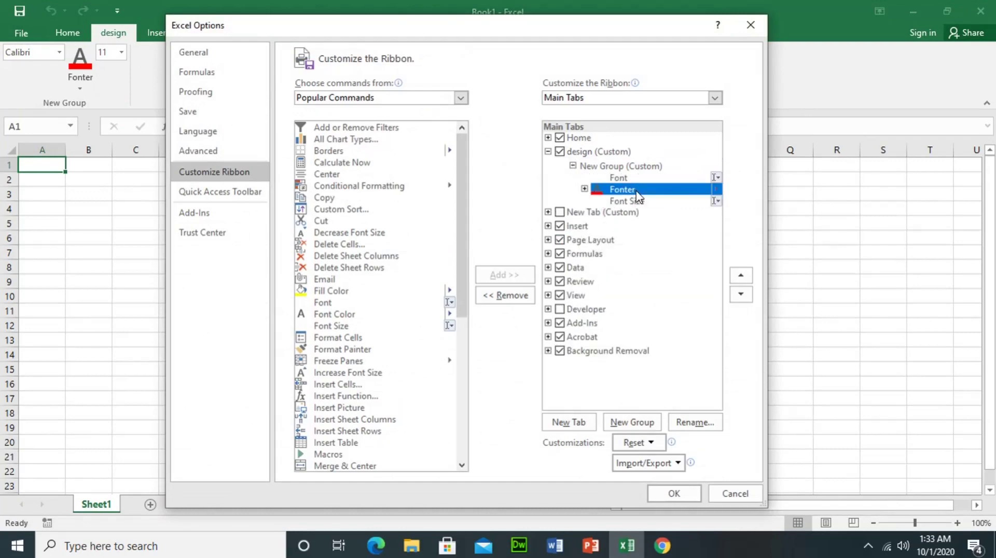
- Switch Fonter's symbol to the blue italic A and apply the ribbon changes
{"action": "left_click", "coordinate": [698, 422]}
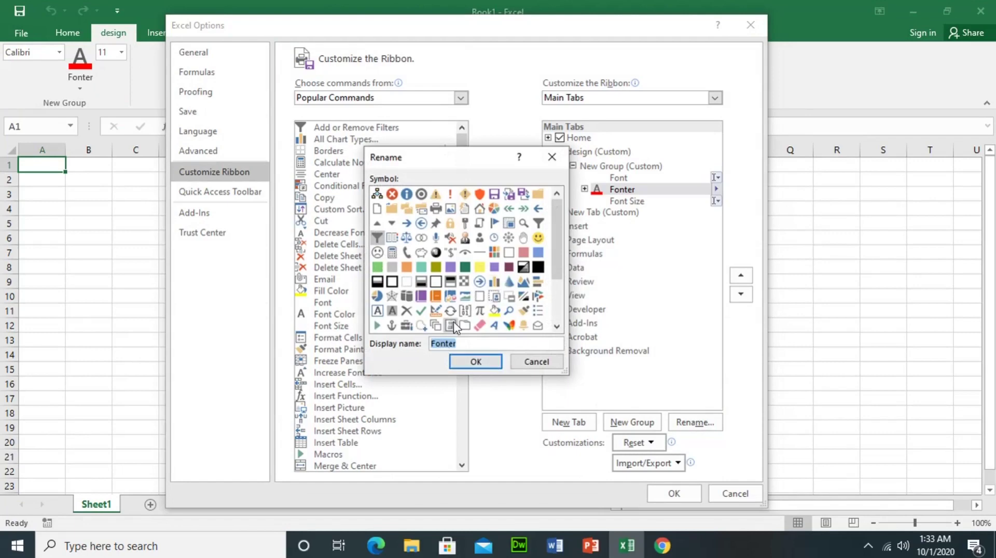
{"action": "left_click", "coordinate": [465, 347]}
{"action": "scroll", "coordinate": [494, 322], "scroll_direction": "down", "scroll_amount": 1}
{"action": "left_click", "coordinate": [494, 281]}
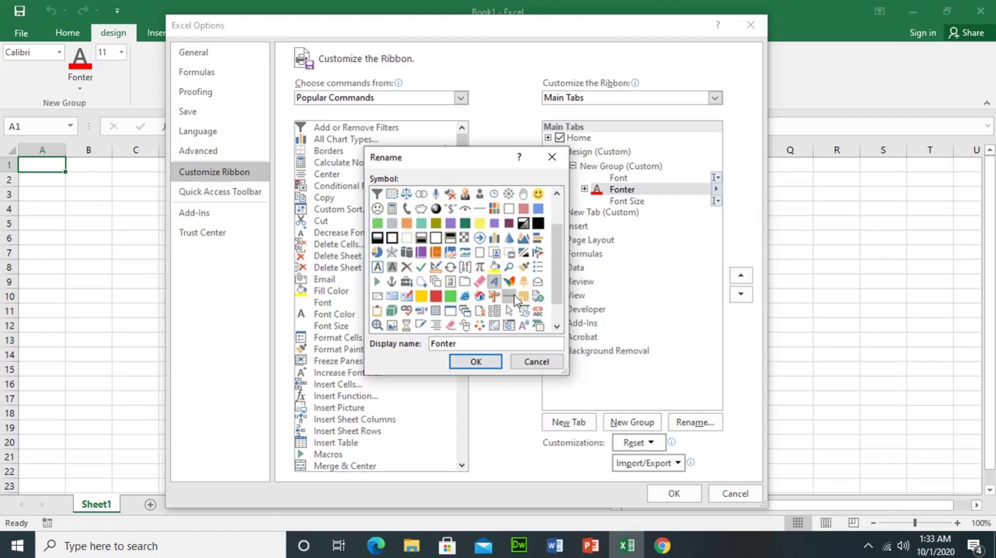
{"action": "left_click", "coordinate": [482, 361]}
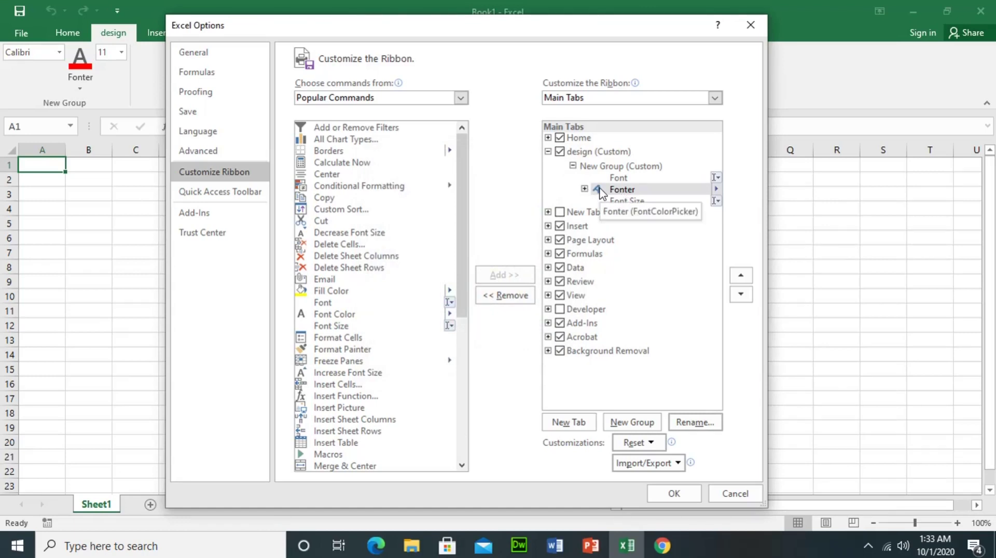
{"action": "left_click", "coordinate": [683, 496]}
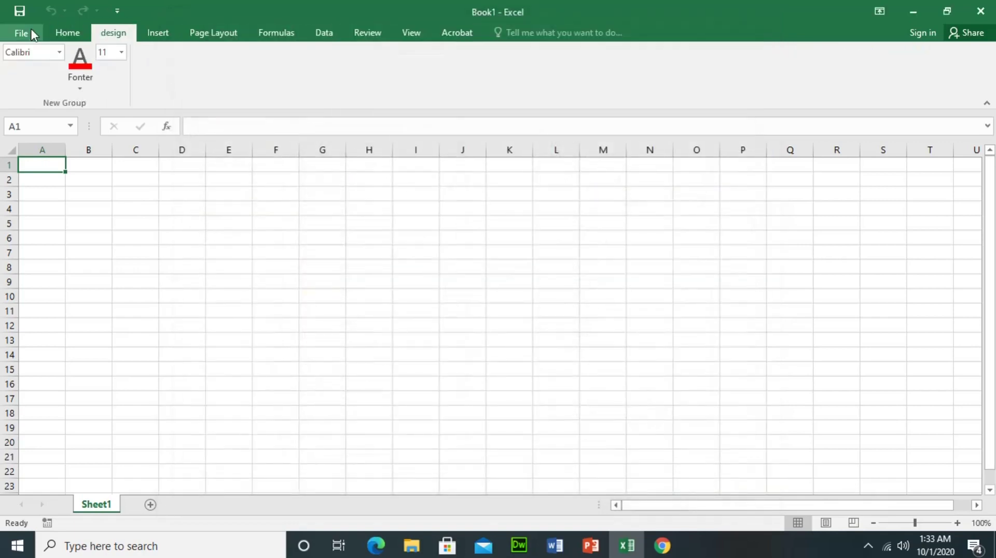
{"action": "left_click", "coordinate": [21, 33]}
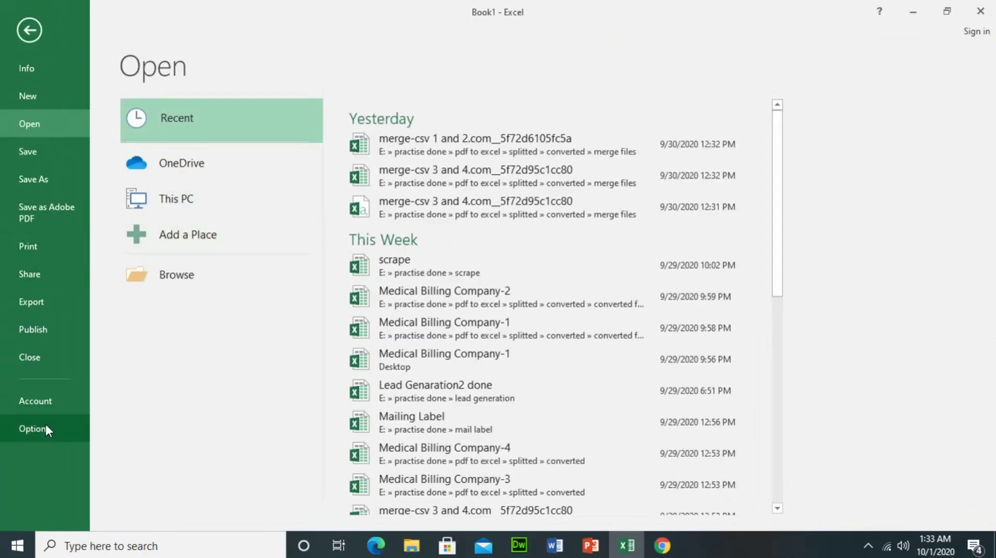
{"action": "left_click", "coordinate": [45, 428]}
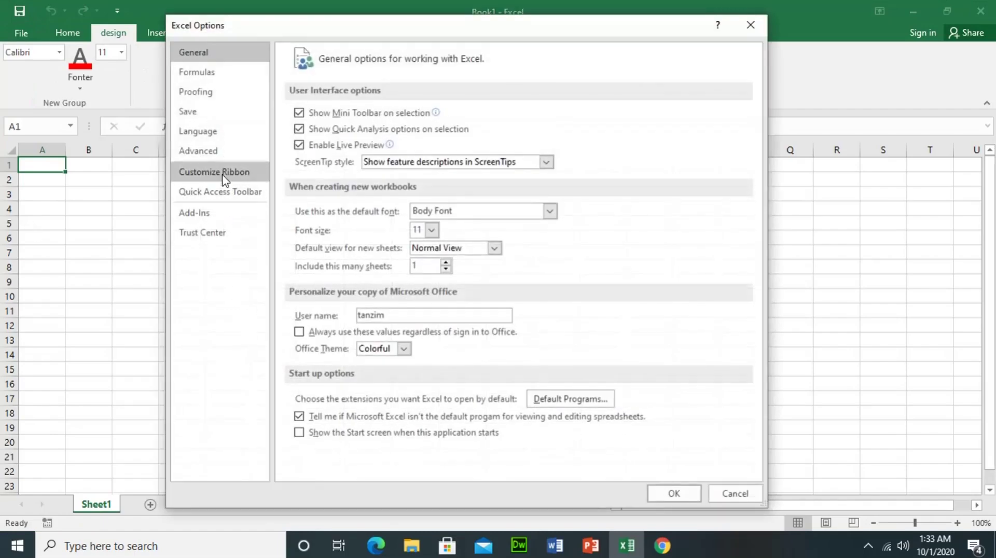
{"action": "left_click", "coordinate": [218, 173]}
{"action": "left_click", "coordinate": [574, 166]}
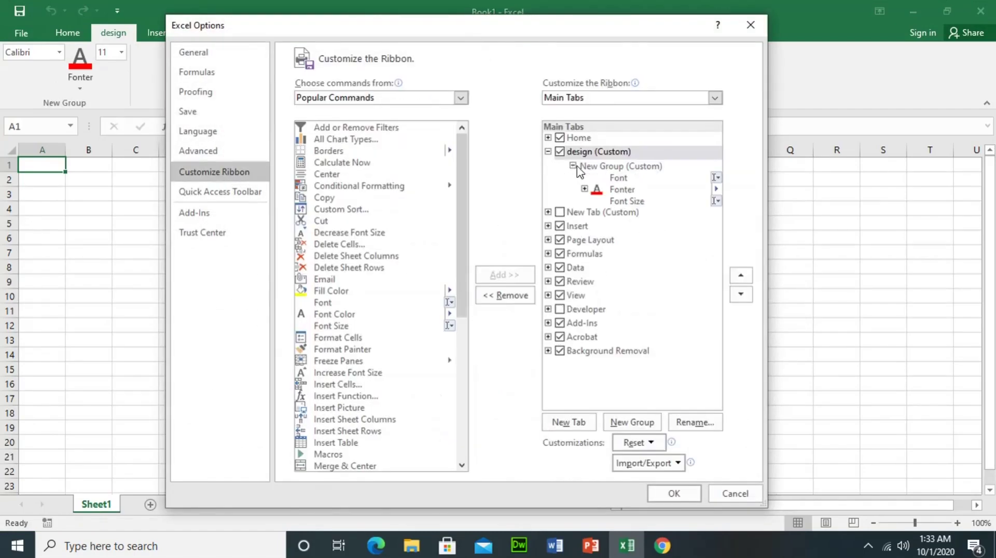
{"action": "left_click", "coordinate": [667, 193]}
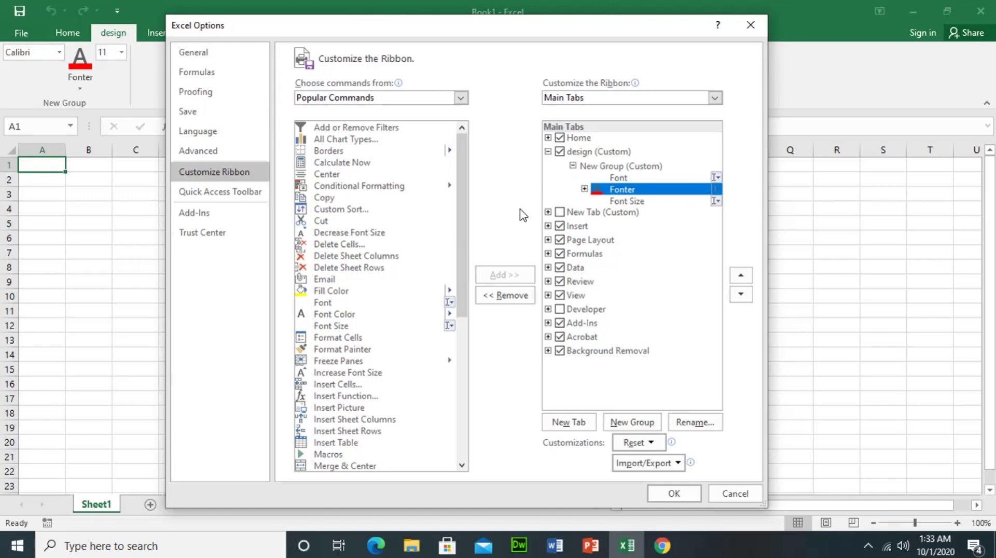
{"action": "left_click", "coordinate": [751, 25]}
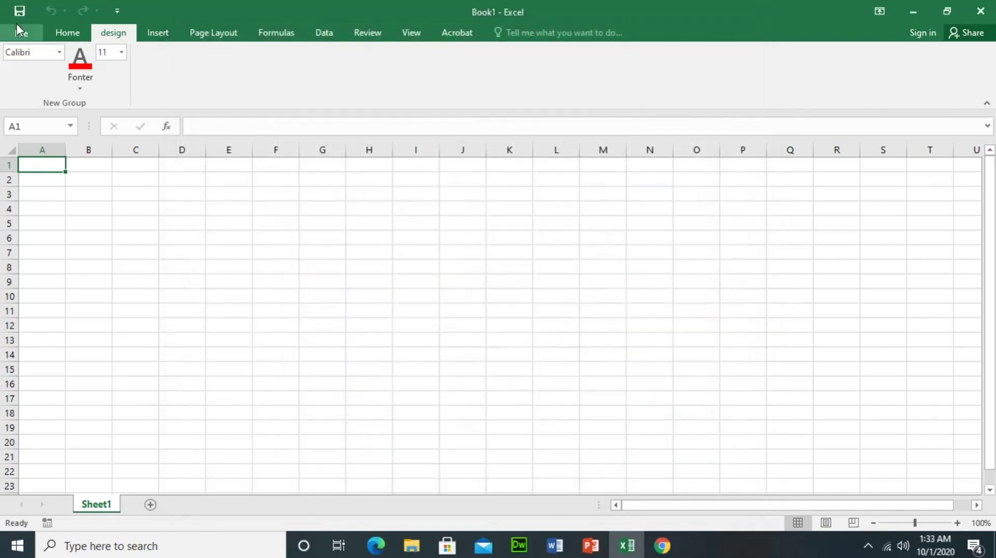
- Hide the design custom tab by unticking it in Customize Ribbon and applying the change
{"action": "left_click", "coordinate": [59, 37]}
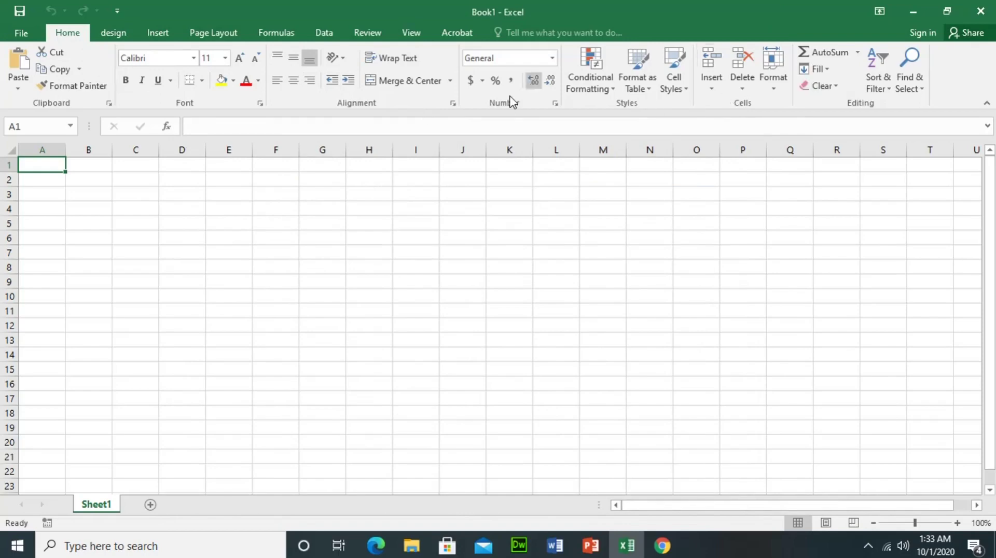
{"action": "left_click", "coordinate": [29, 39]}
{"action": "left_click", "coordinate": [45, 426]}
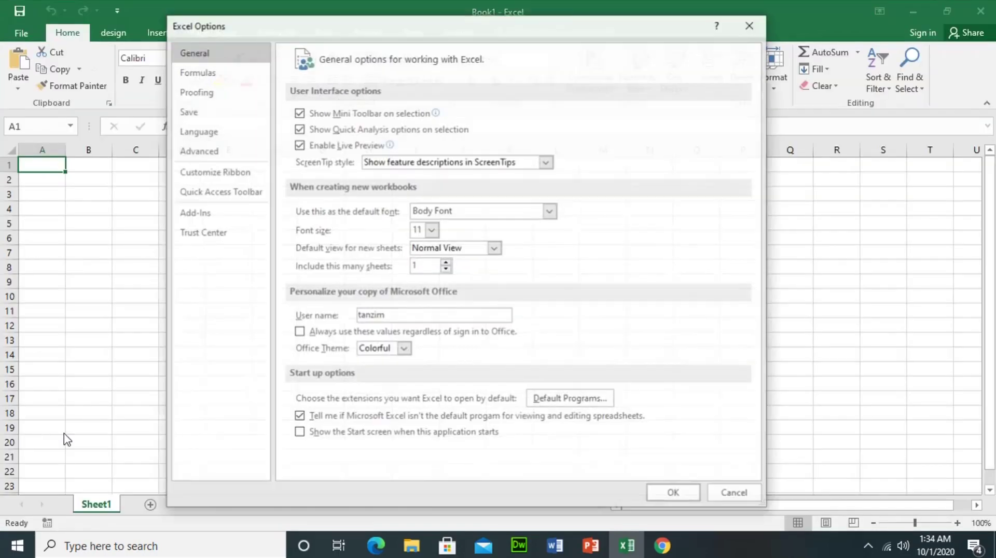
{"action": "left_click", "coordinate": [207, 174]}
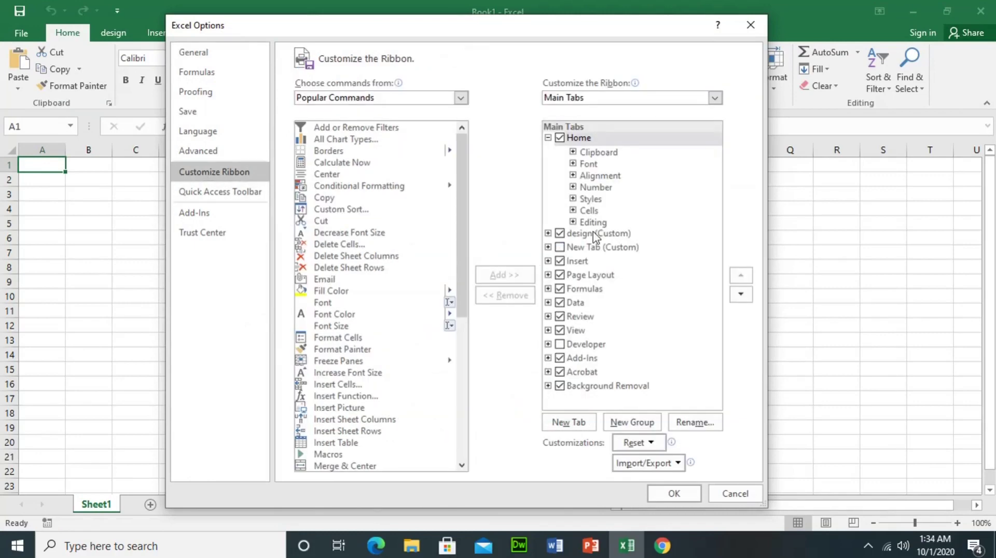
{"action": "left_click", "coordinate": [560, 234]}
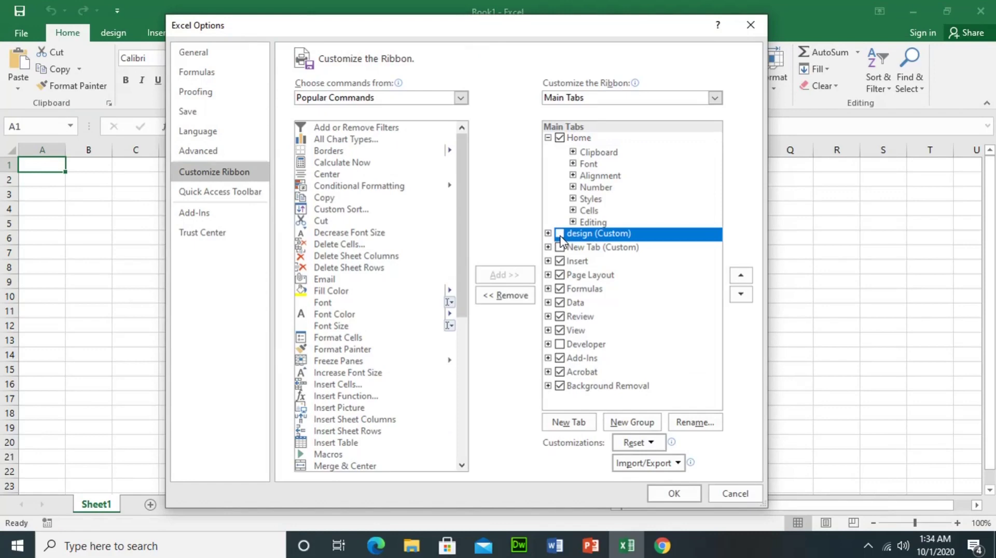
{"action": "left_click", "coordinate": [674, 494]}
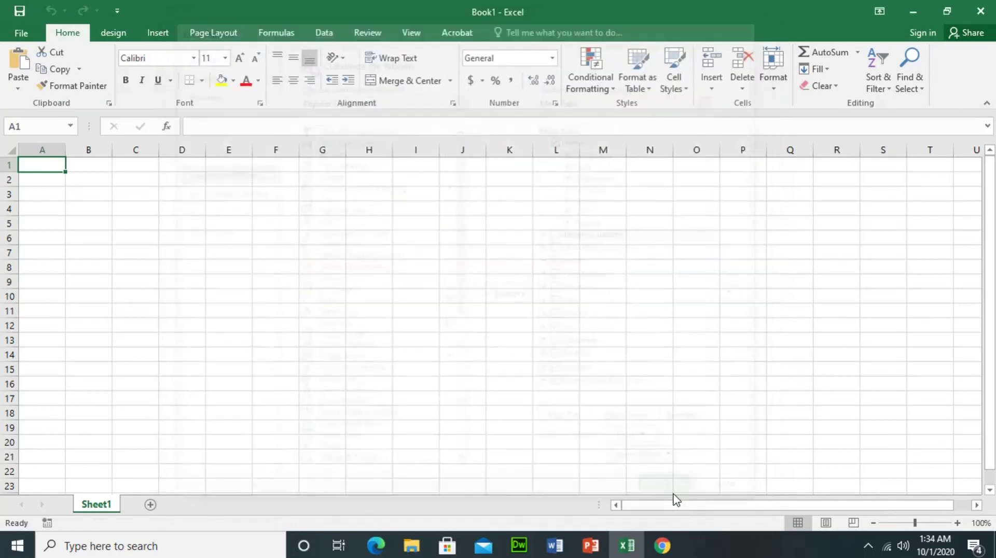
- Remove the design (Custom) tab in Customize Ribbon and confirm with OK
{"action": "left_click", "coordinate": [23, 35]}
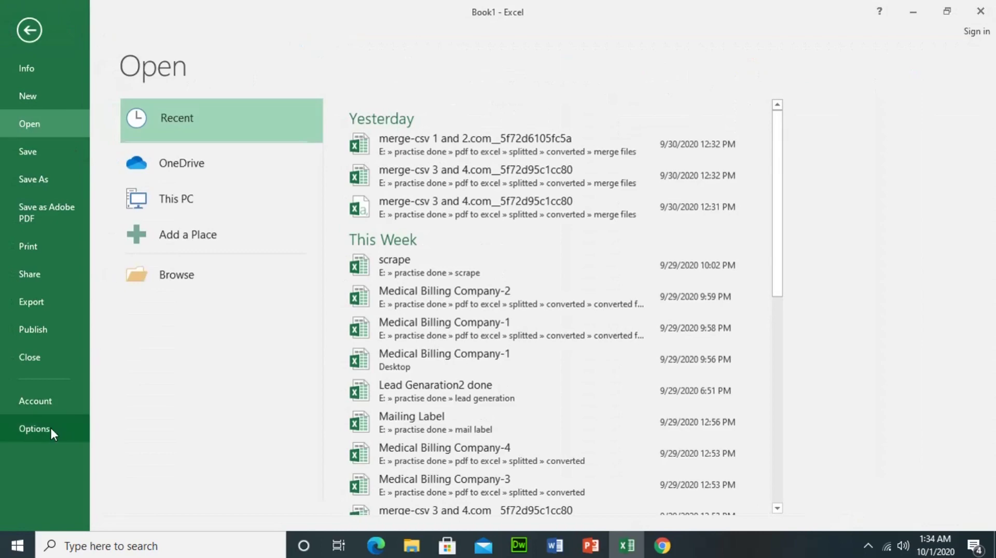
{"action": "left_click", "coordinate": [50, 431]}
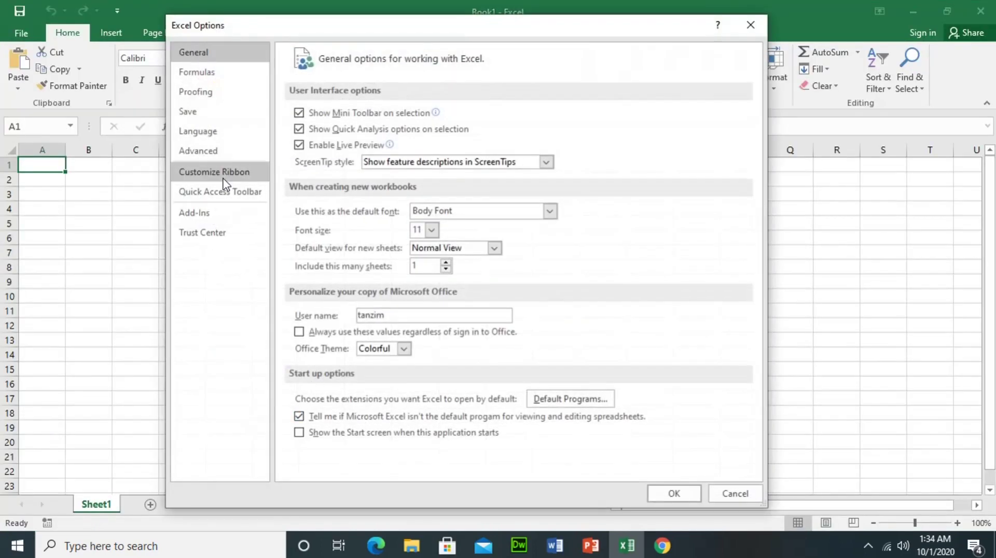
{"action": "left_click", "coordinate": [223, 176]}
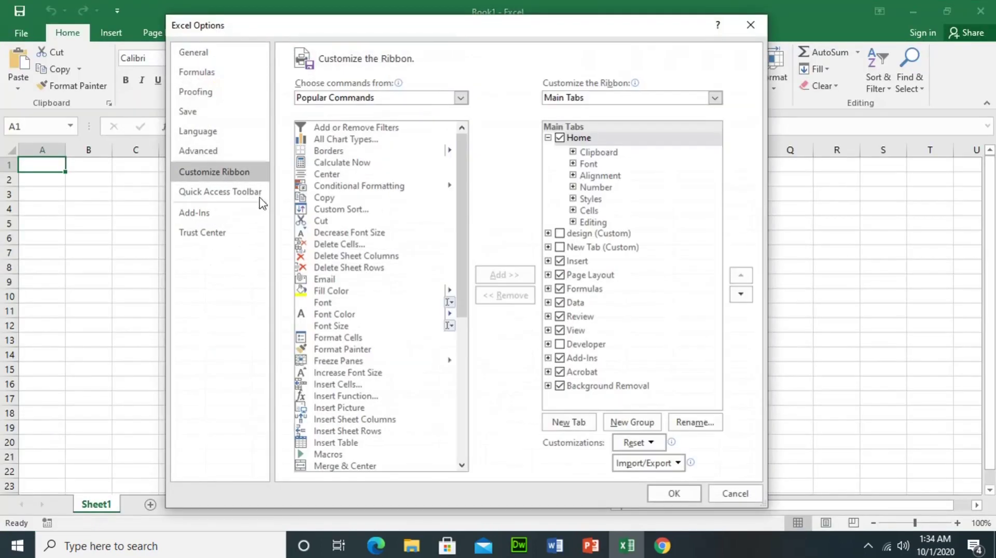
{"action": "left_click", "coordinate": [560, 234]}
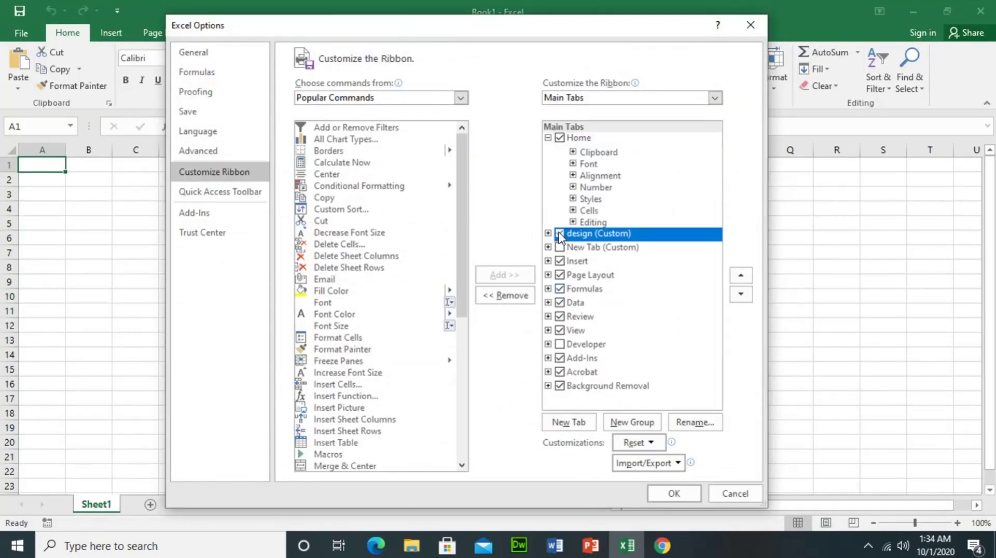
{"action": "left_click", "coordinate": [513, 295]}
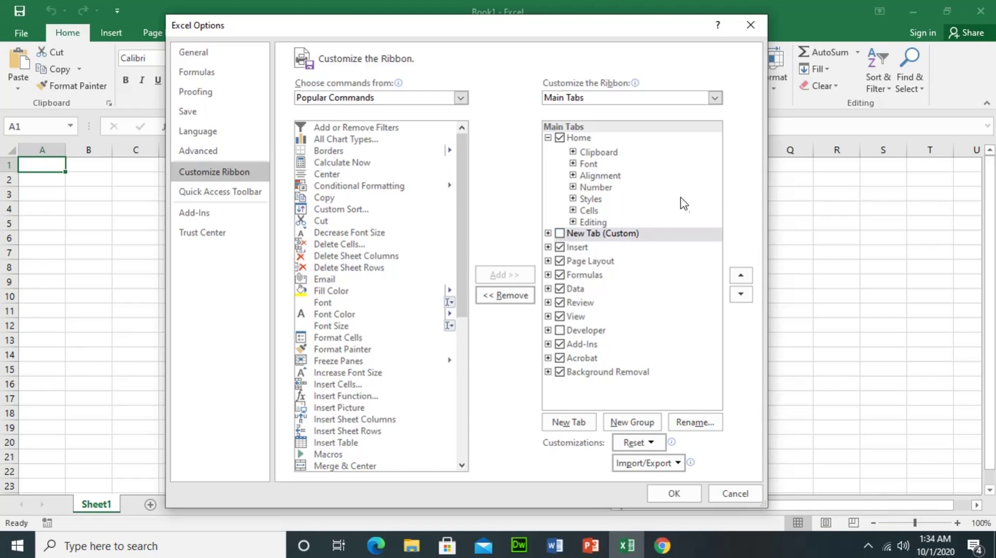
{"action": "left_click", "coordinate": [672, 494]}
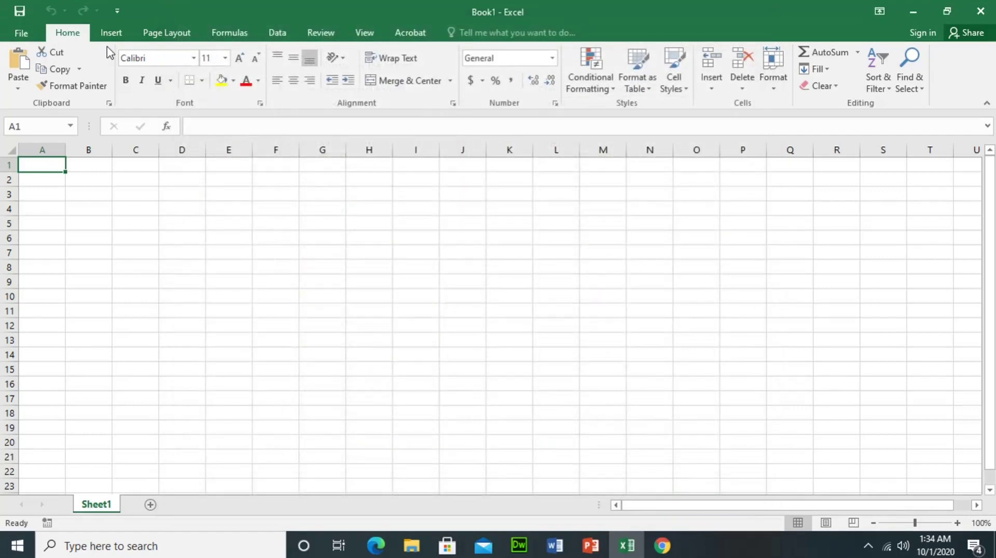
- Remove the New Tab (Custom) tab in Customize Ribbon, confirm, then reopen Excel Options
{"action": "left_click", "coordinate": [20, 32]}
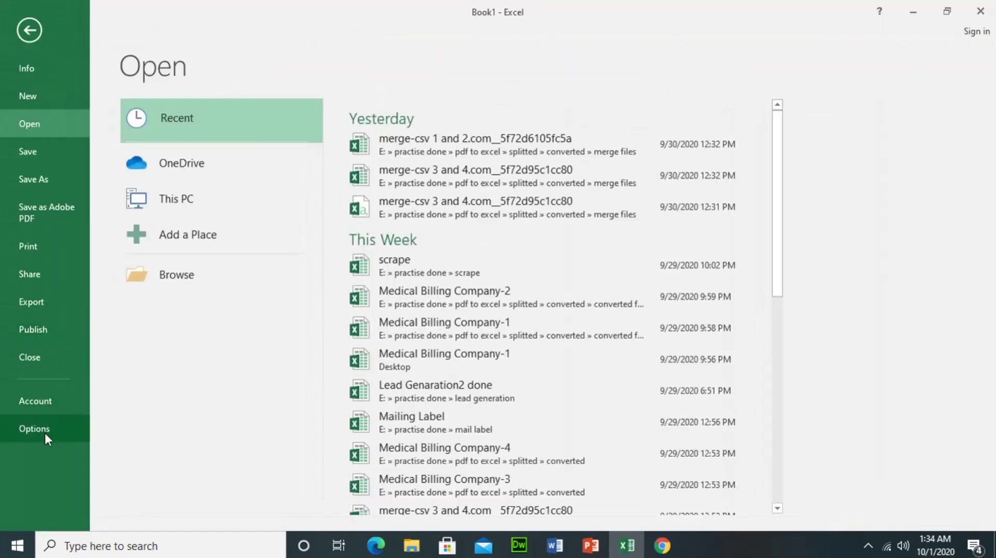
{"action": "left_click", "coordinate": [44, 431]}
{"action": "left_click", "coordinate": [212, 172]}
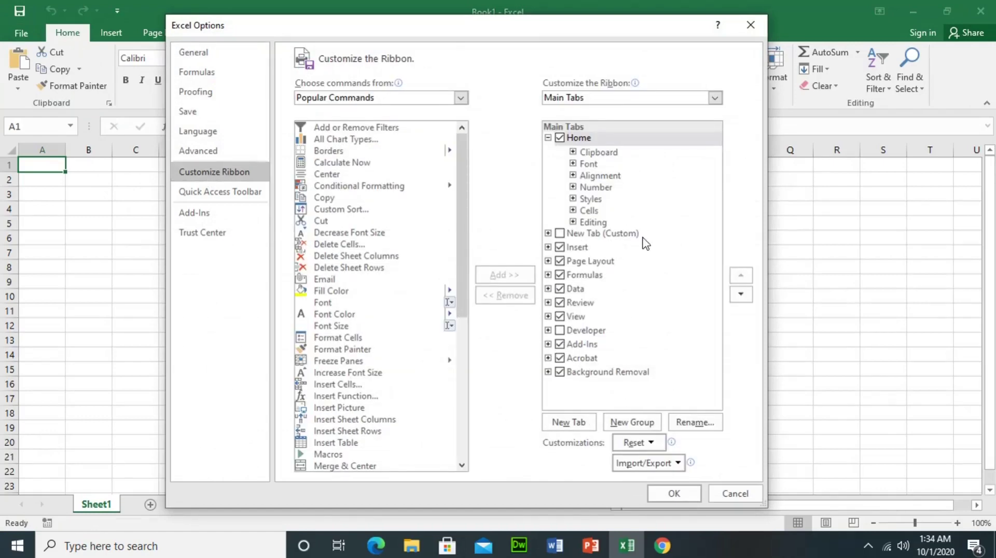
{"action": "left_click", "coordinate": [562, 234]}
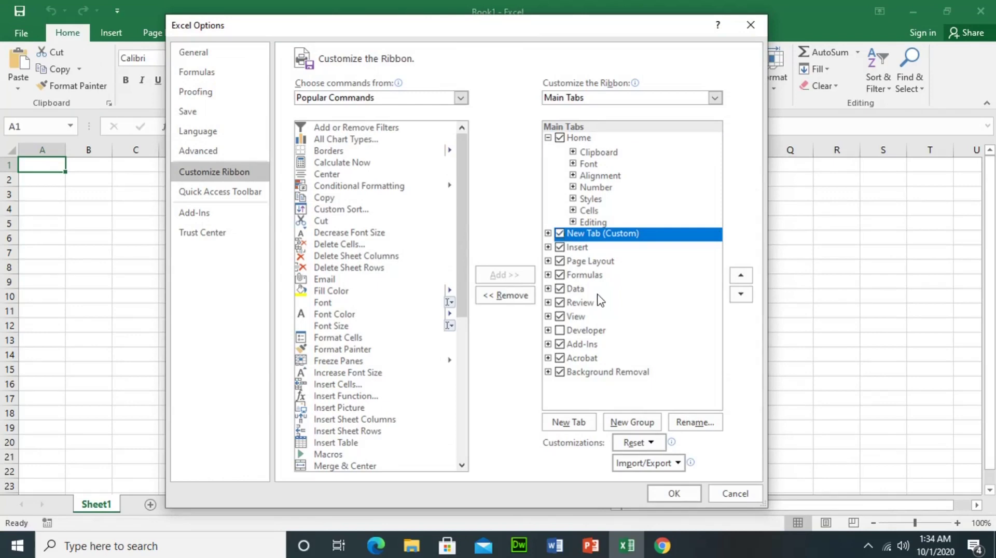
{"action": "left_click", "coordinate": [505, 295]}
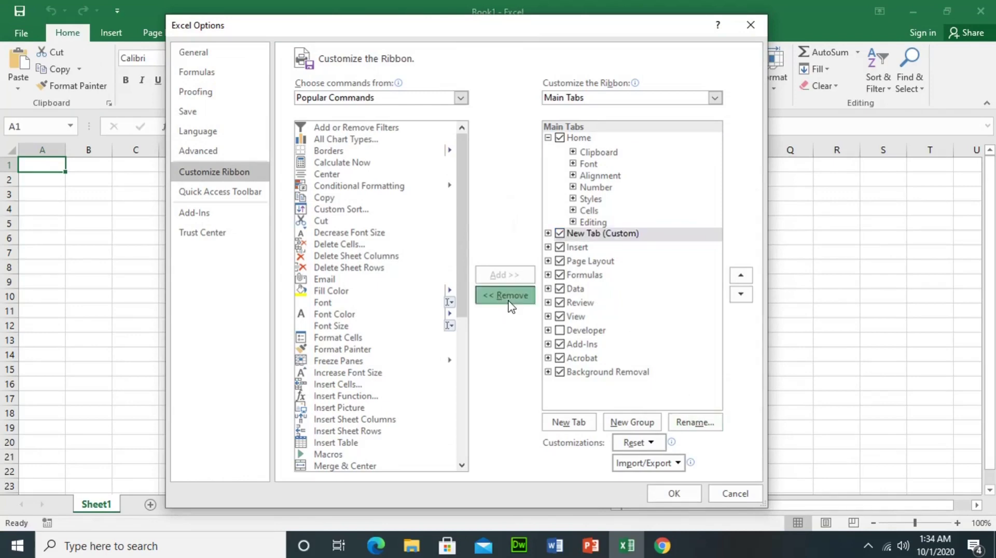
{"action": "left_click", "coordinate": [674, 494]}
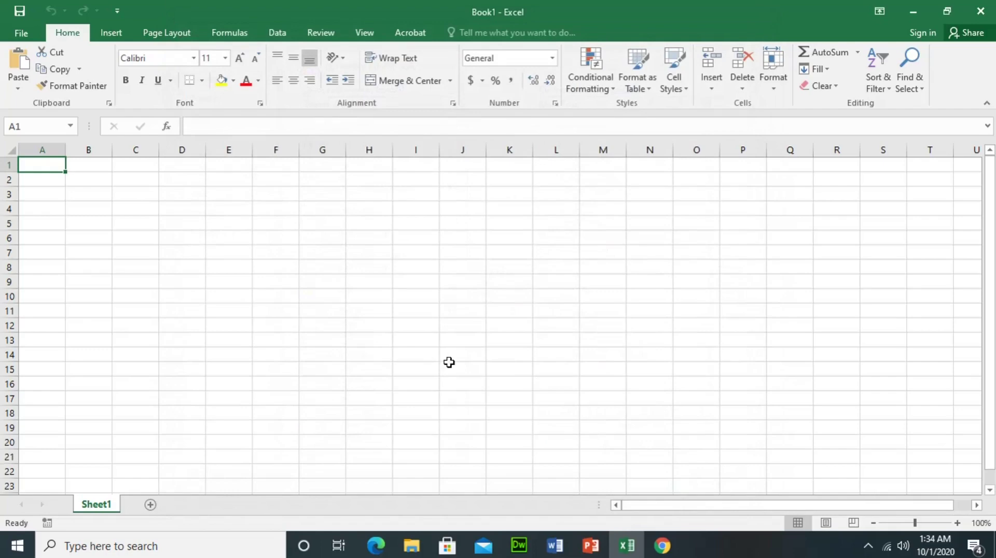
{"action": "left_click", "coordinate": [21, 33]}
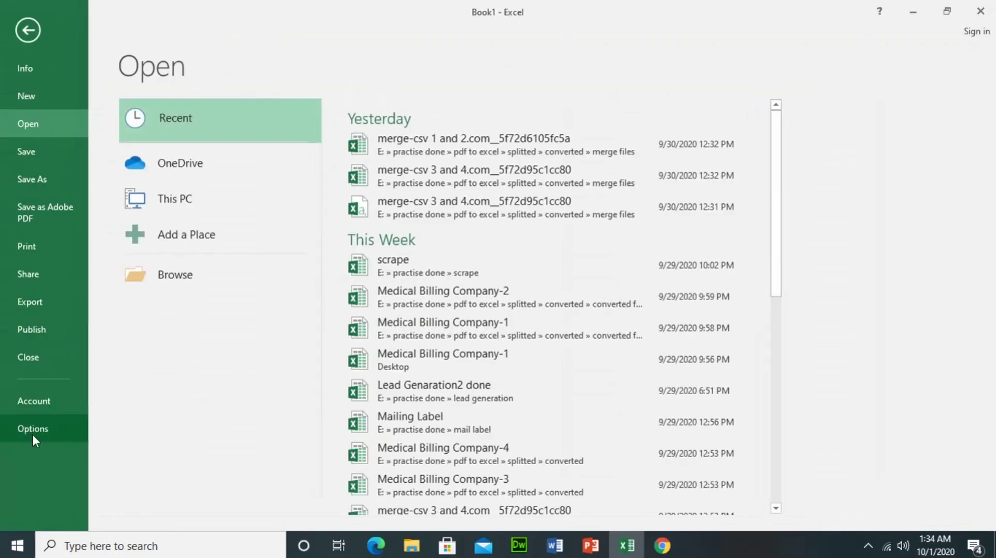
{"action": "left_click", "coordinate": [32, 430]}
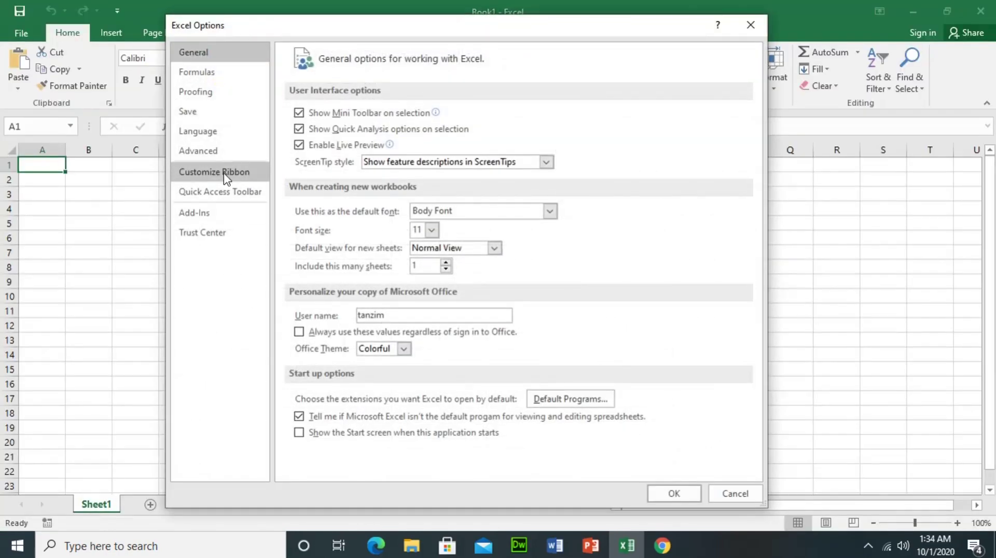
- Check the Customize Ribbon Main Tabs list has no custom tabs, then close Excel Options
{"action": "left_click", "coordinate": [244, 173]}
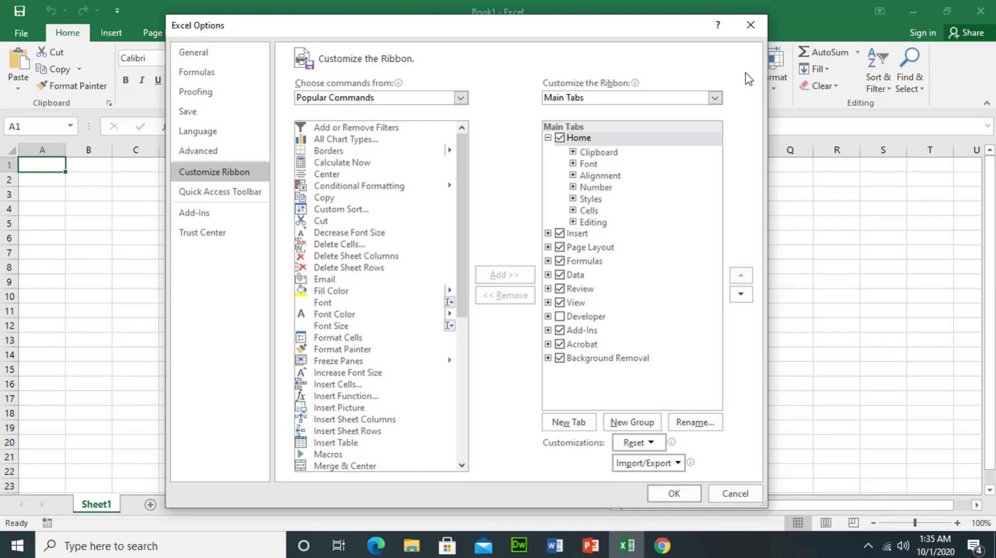
{"action": "left_click", "coordinate": [751, 24]}
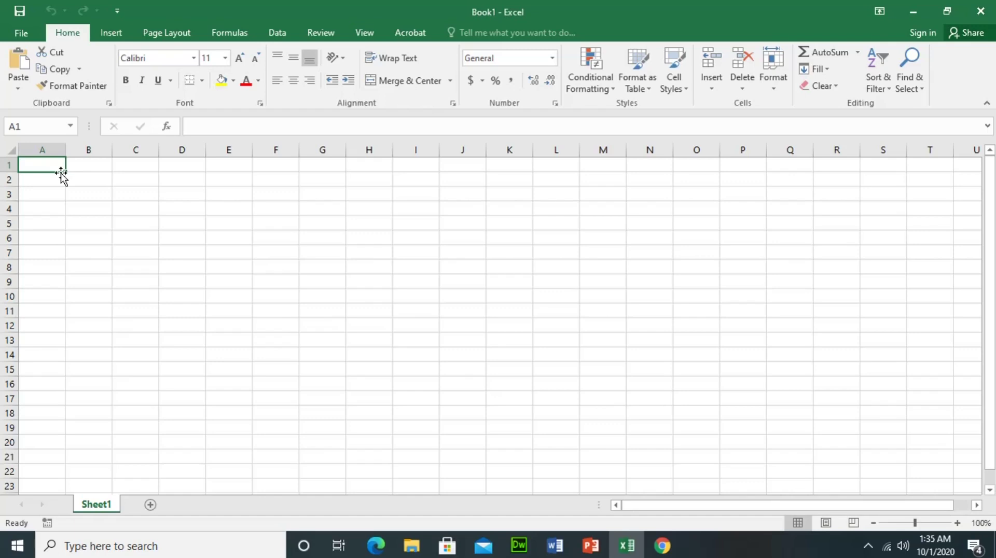
{"action": "left_click", "coordinate": [876, 550]}
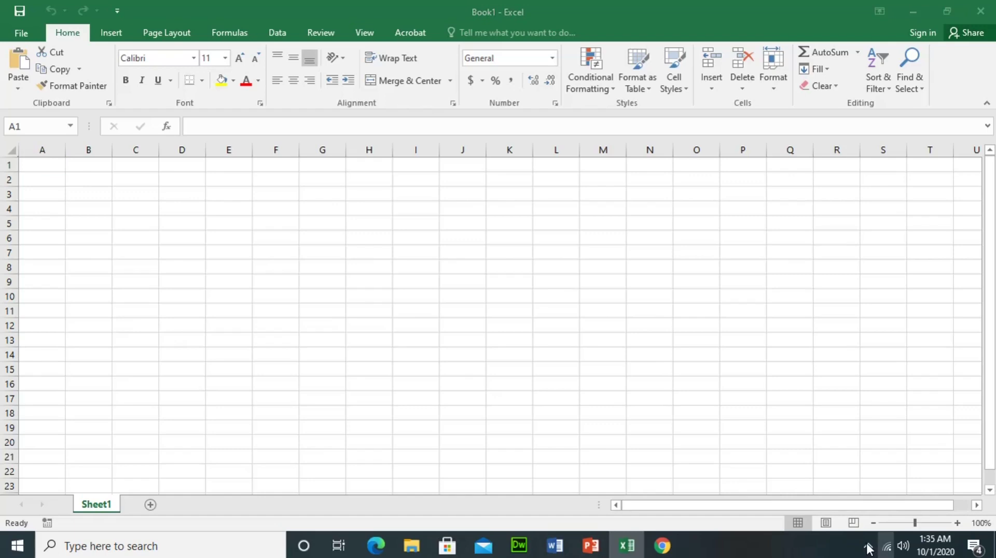
{"action": "left_click", "coordinate": [867, 549]}
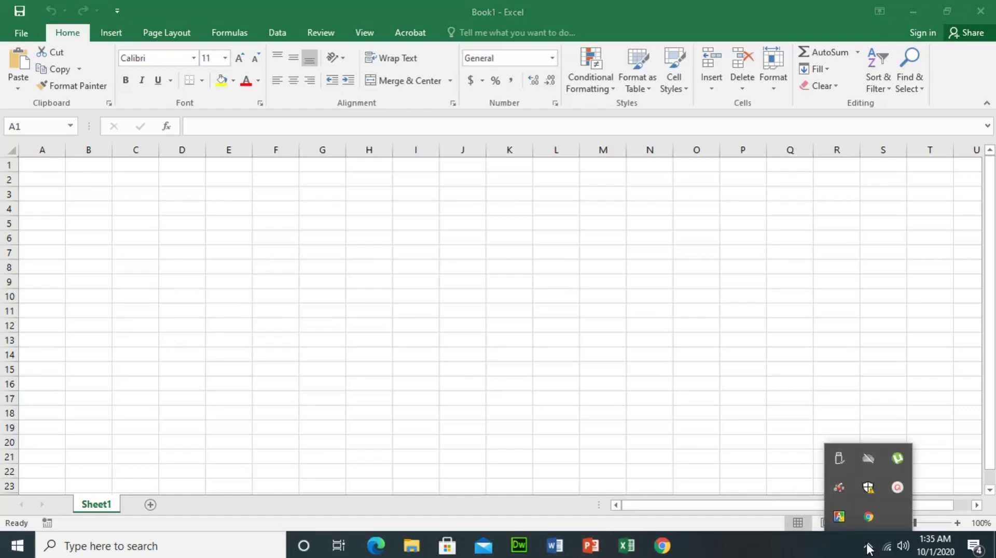
{"action": "left_click", "coordinate": [898, 488]}
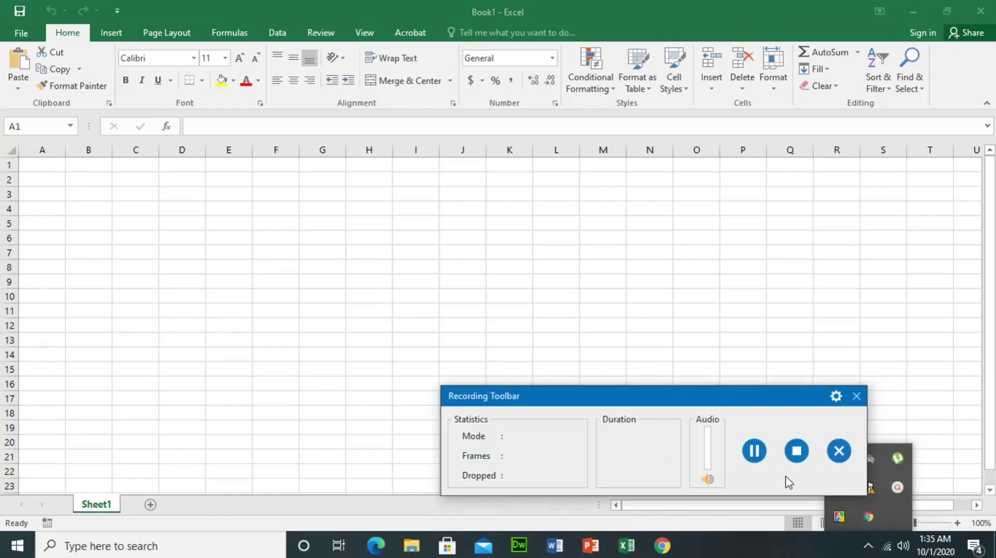
{"action": "left_click", "coordinate": [796, 451]}
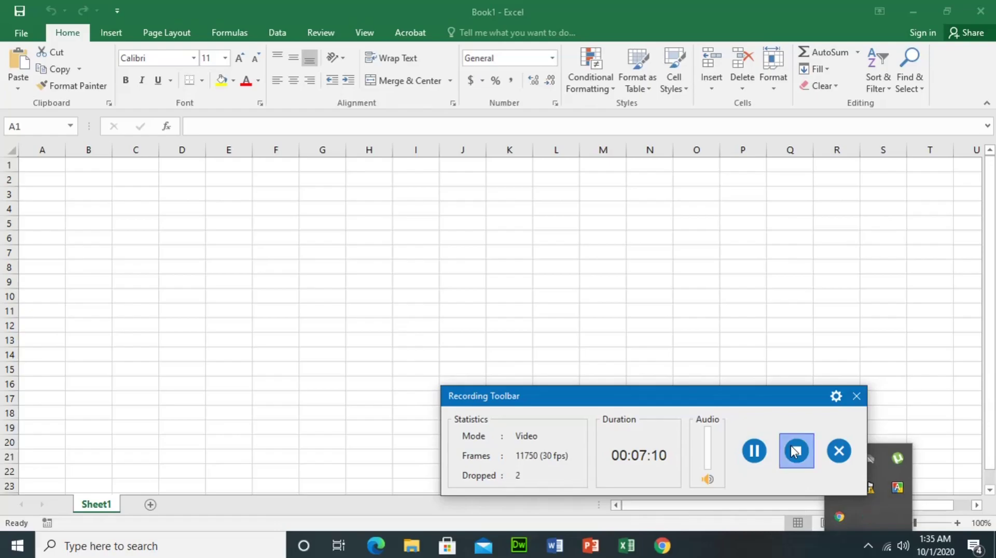